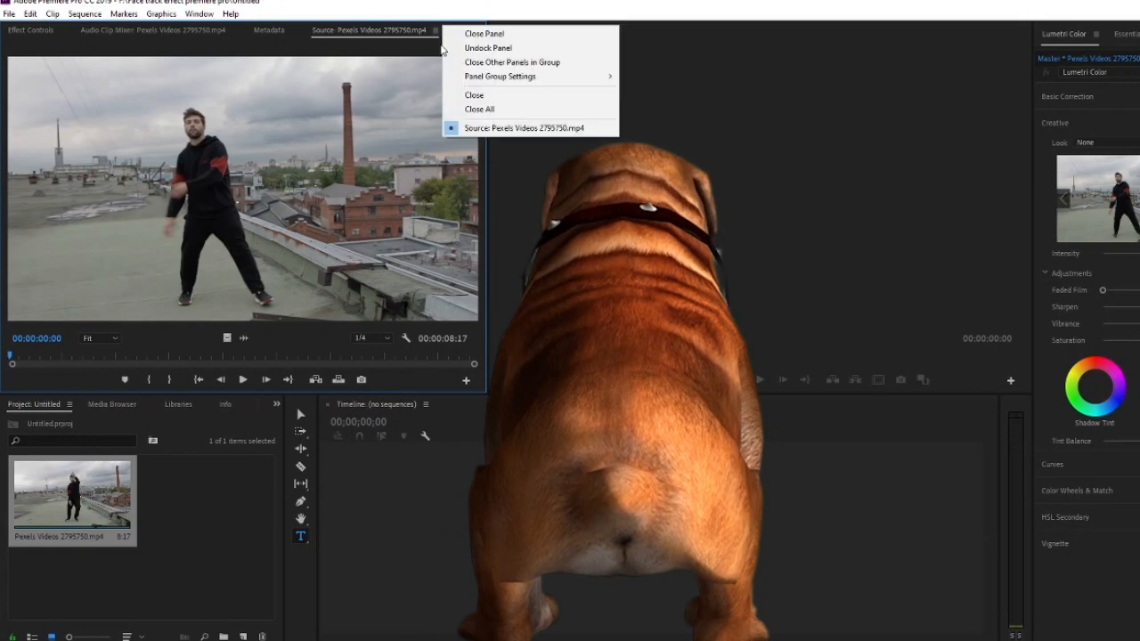
Close the clip in the Source monitor and create a timeline sequence from Pexels Videos 2795750.mp4
left_click(474, 94)
left_click(31, 31)
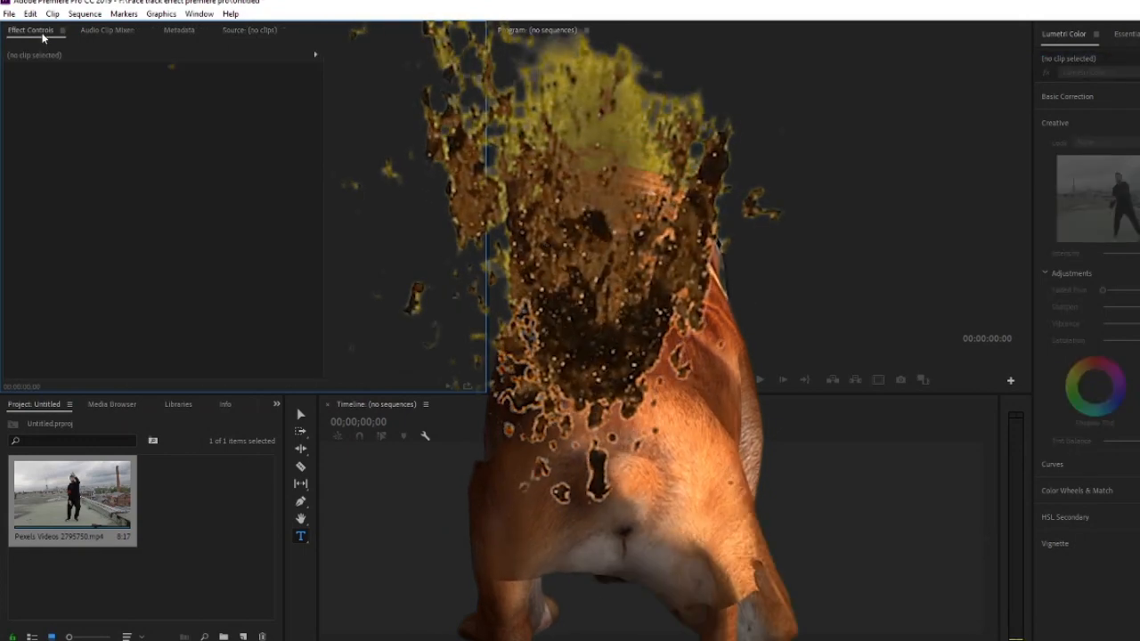
left_click(89, 513)
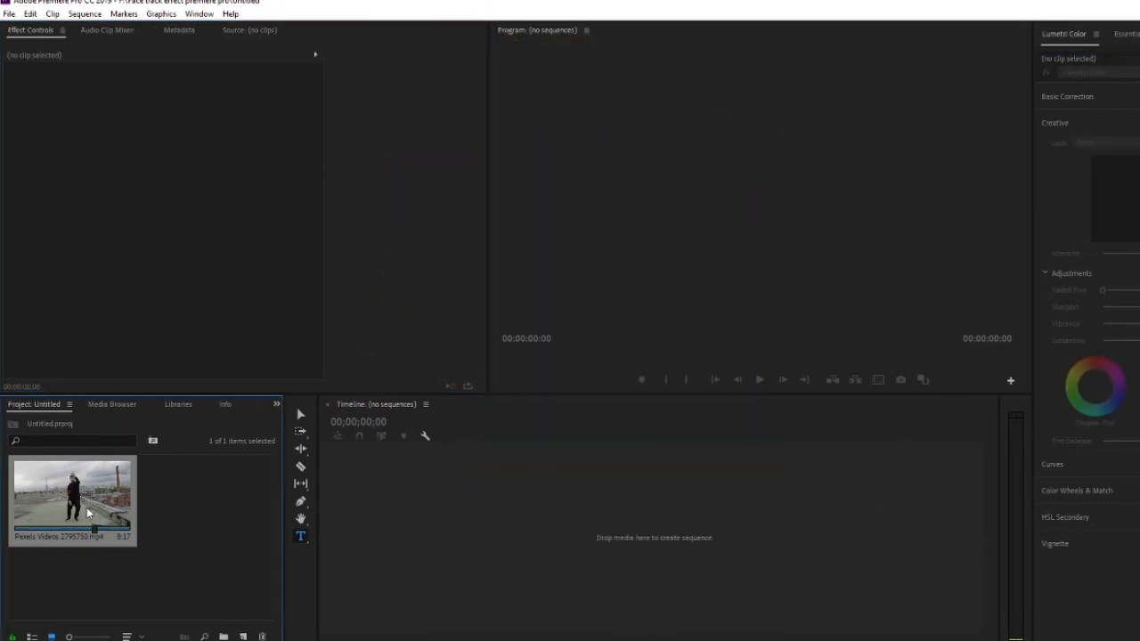
left_click_drag(563, 539, 562, 537)
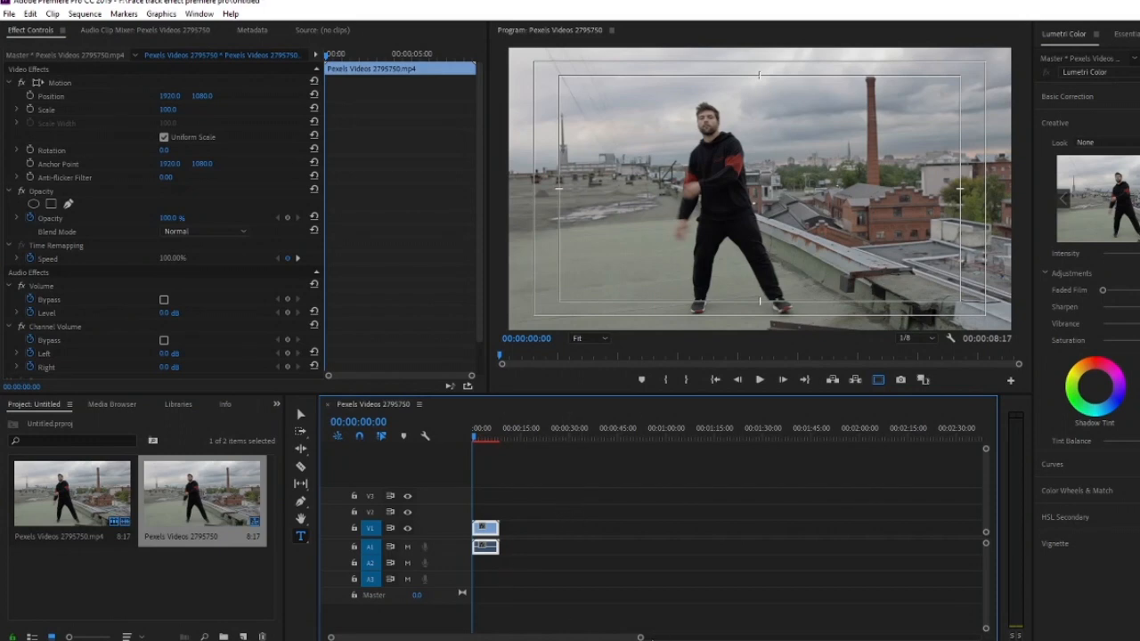
left_click_drag(641, 638, 431, 638)
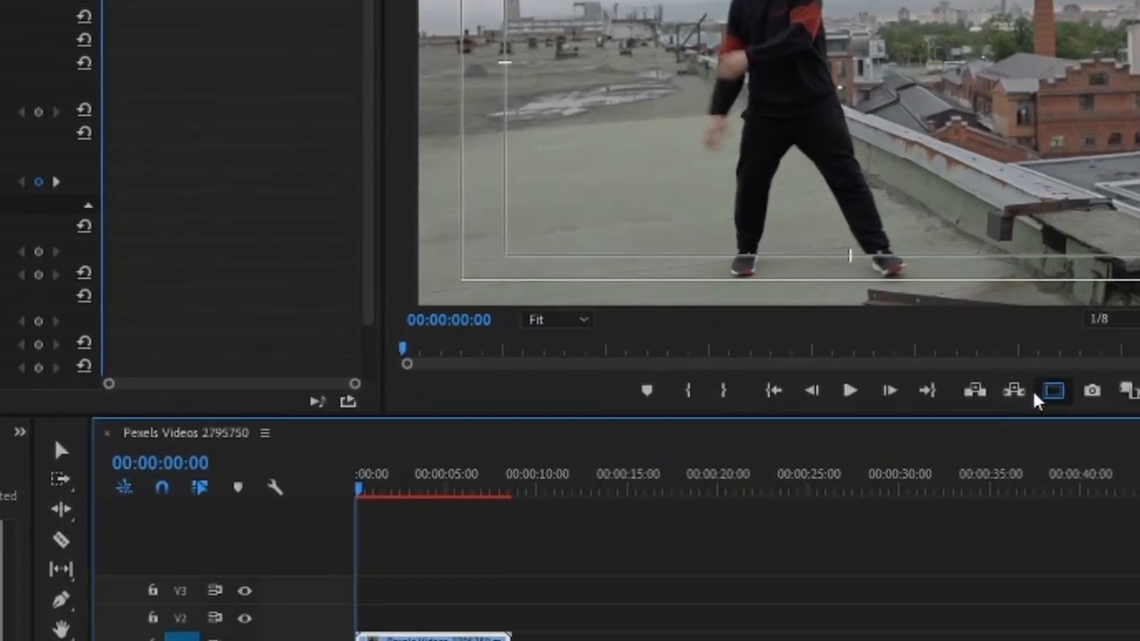
left_click(1115, 354)
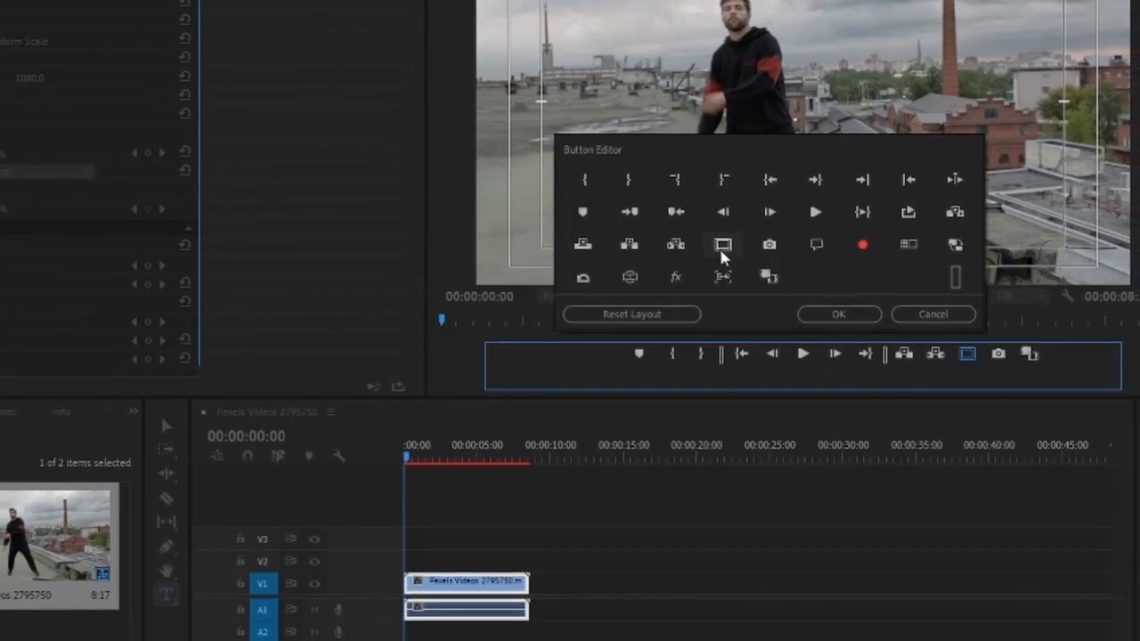
left_click(944, 314)
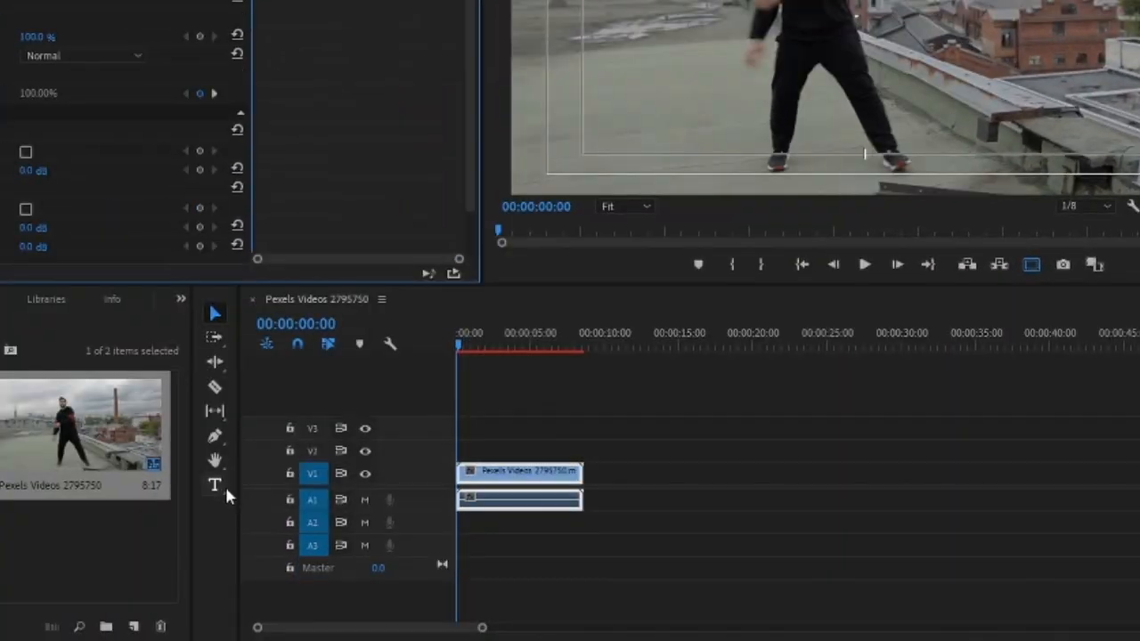
Add an "x" text layer over the video near the frame's centre and move it to about 2038, 971
left_click(217, 484)
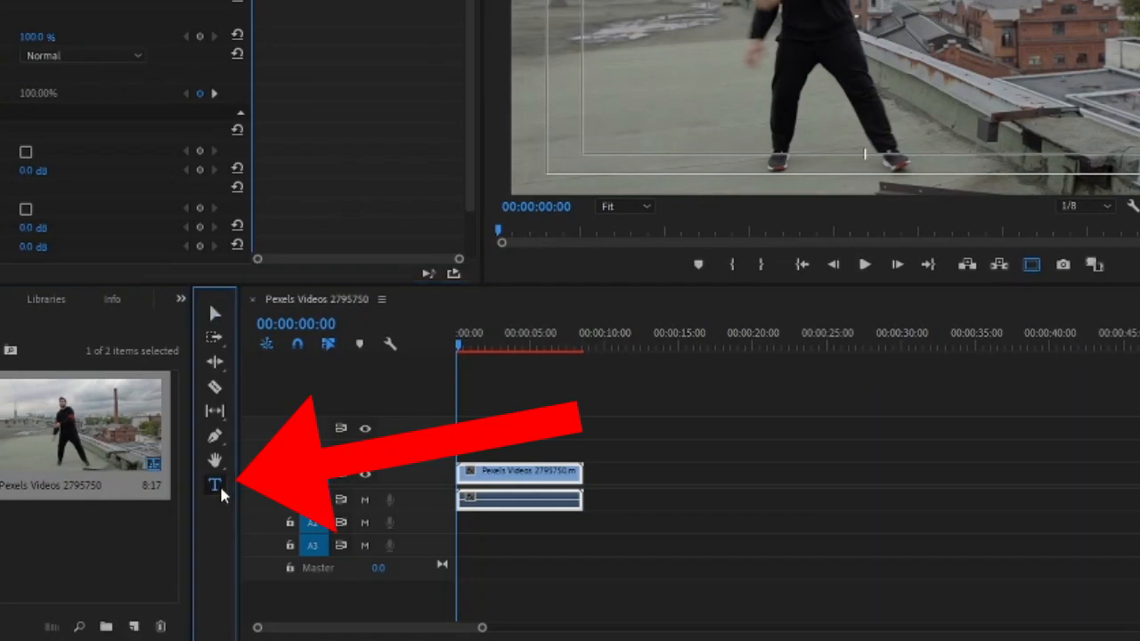
left_click(877, 4)
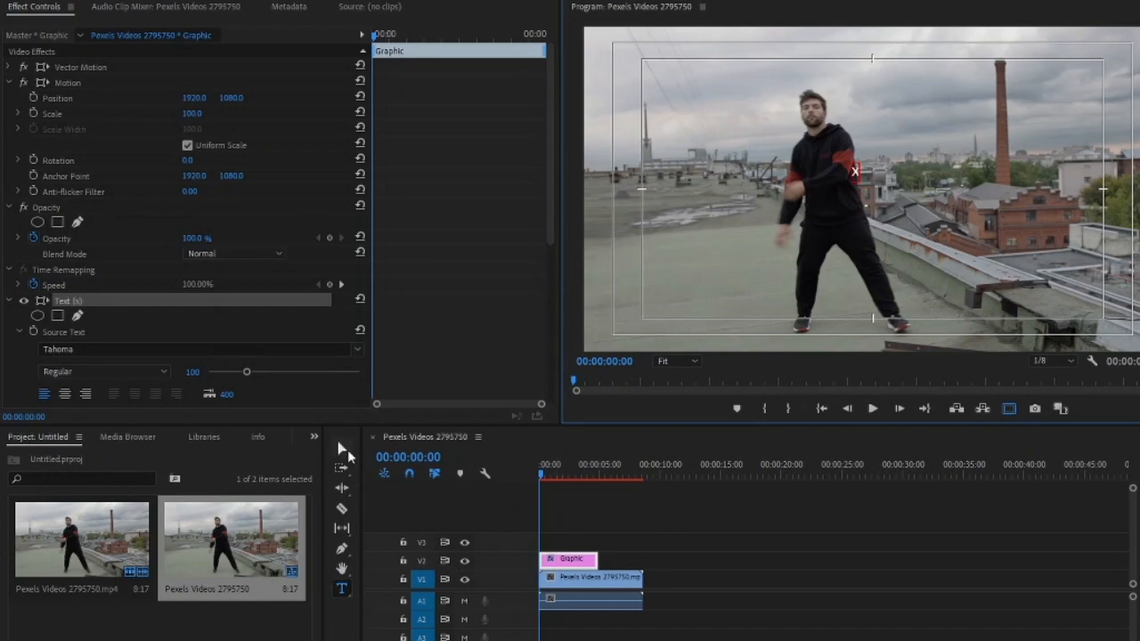
left_click(342, 449)
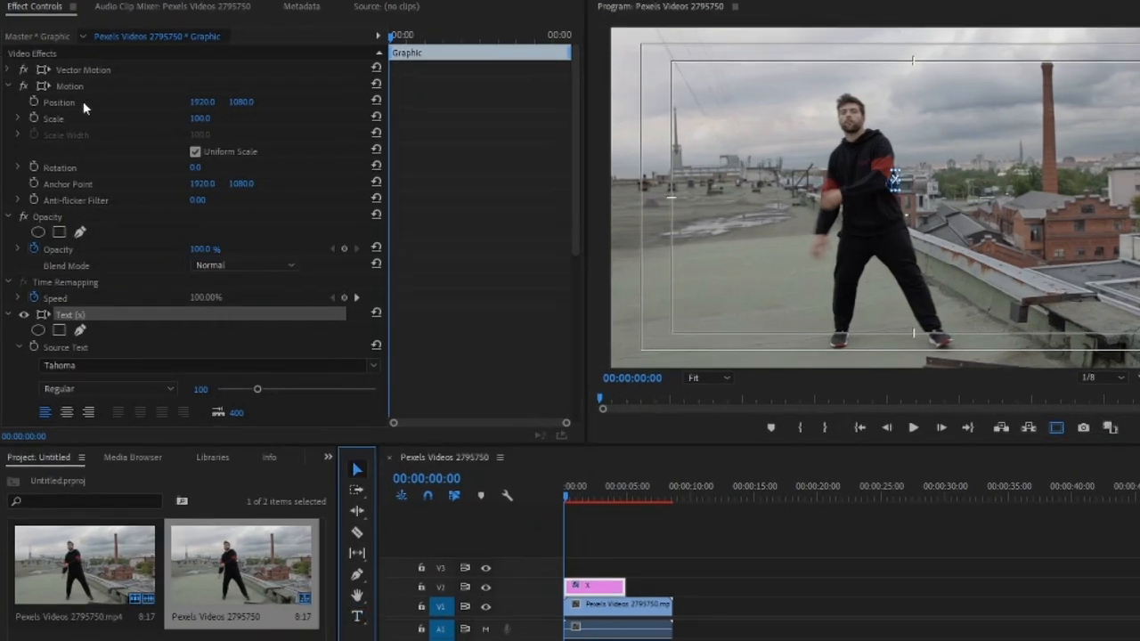
left_click(85, 106)
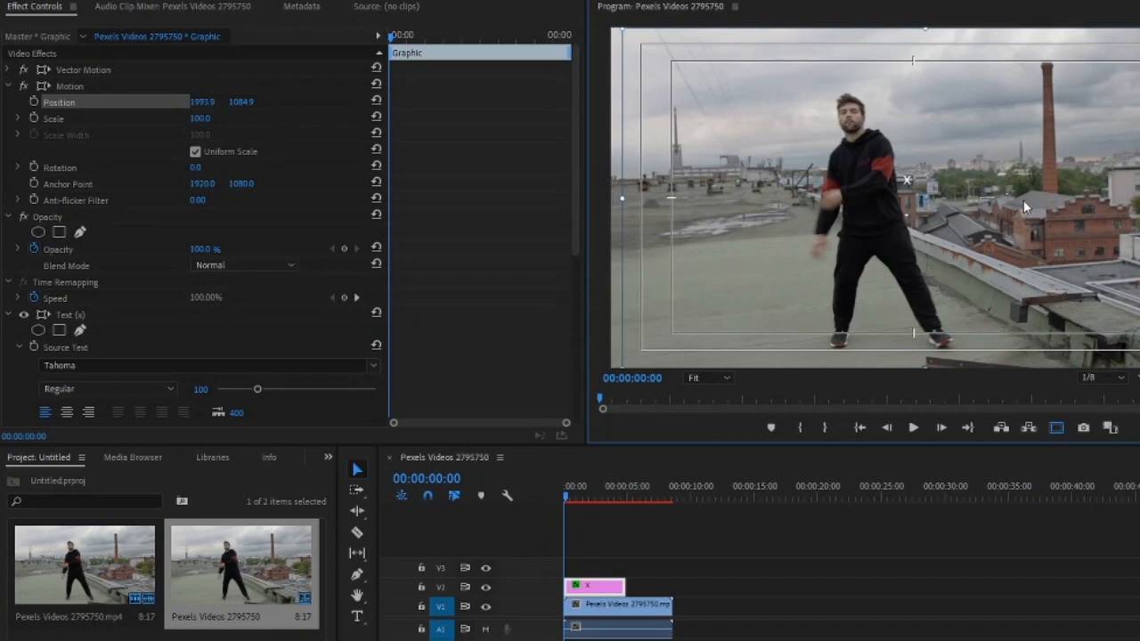
mouse_move(1041, 230)
left_mouse_down()
mouse_move(1036, 218)
mouse_move(1051, 218)
left_mouse_up()
Scale the video clip to about 237 and move it to about 2827, 2076 so the man's face meets the x
left_click(595, 612)
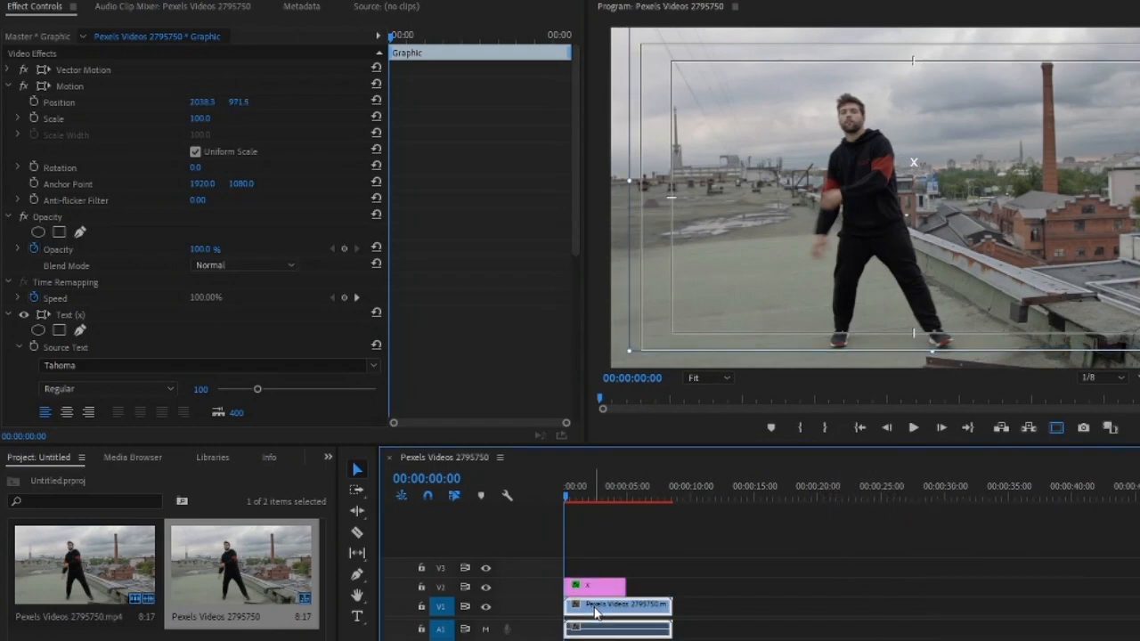
left_click(85, 100)
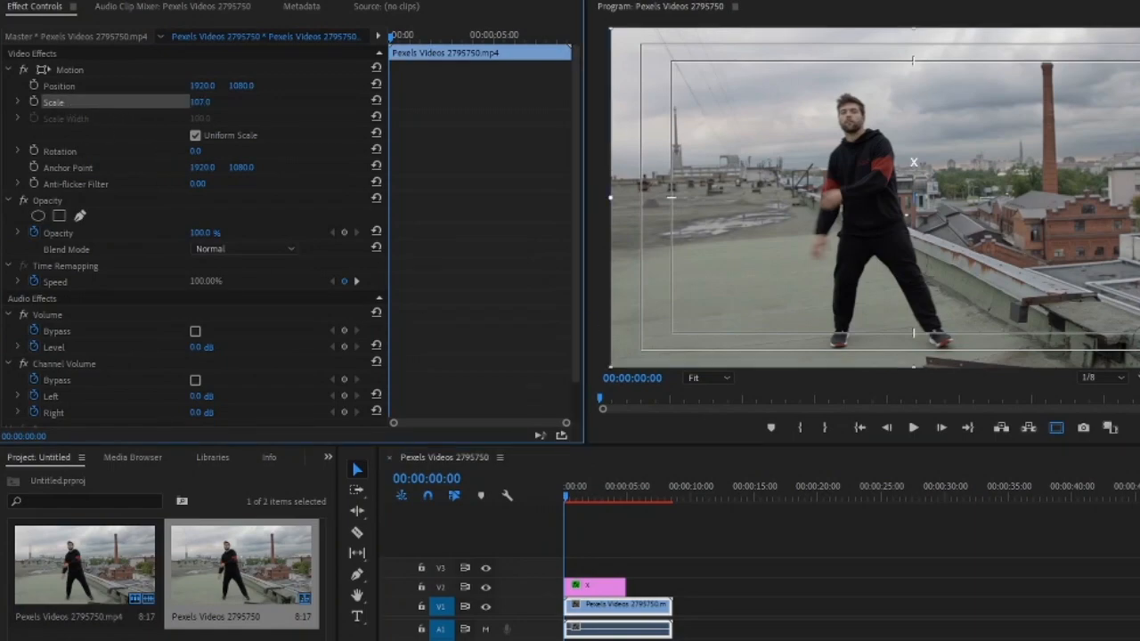
left_click_drag(201, 102, 311, 101)
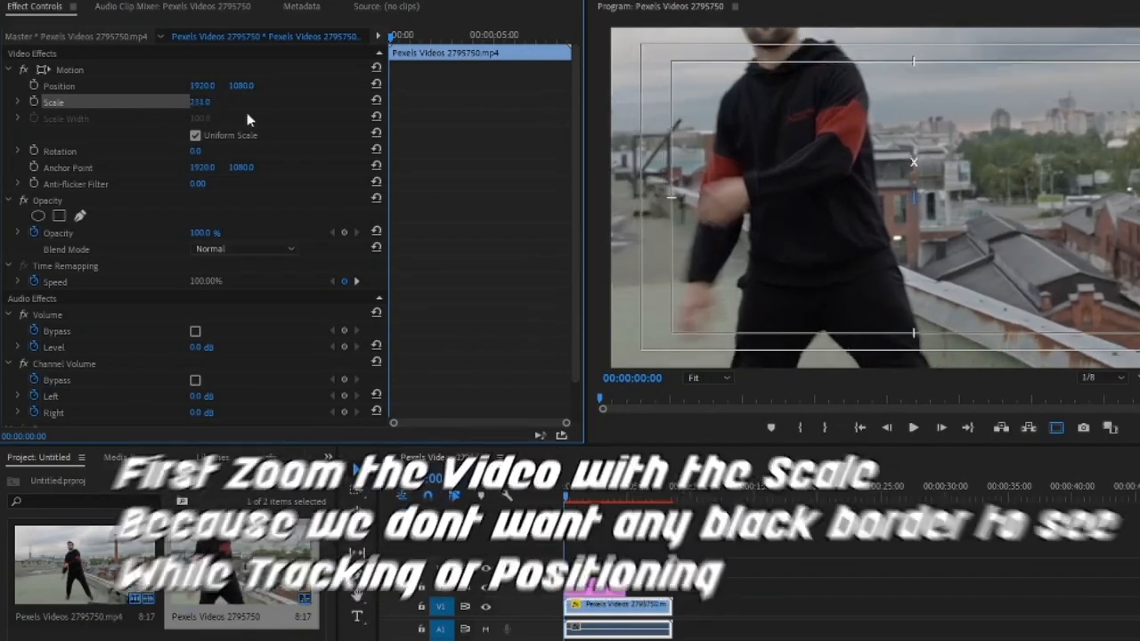
left_click(102, 86)
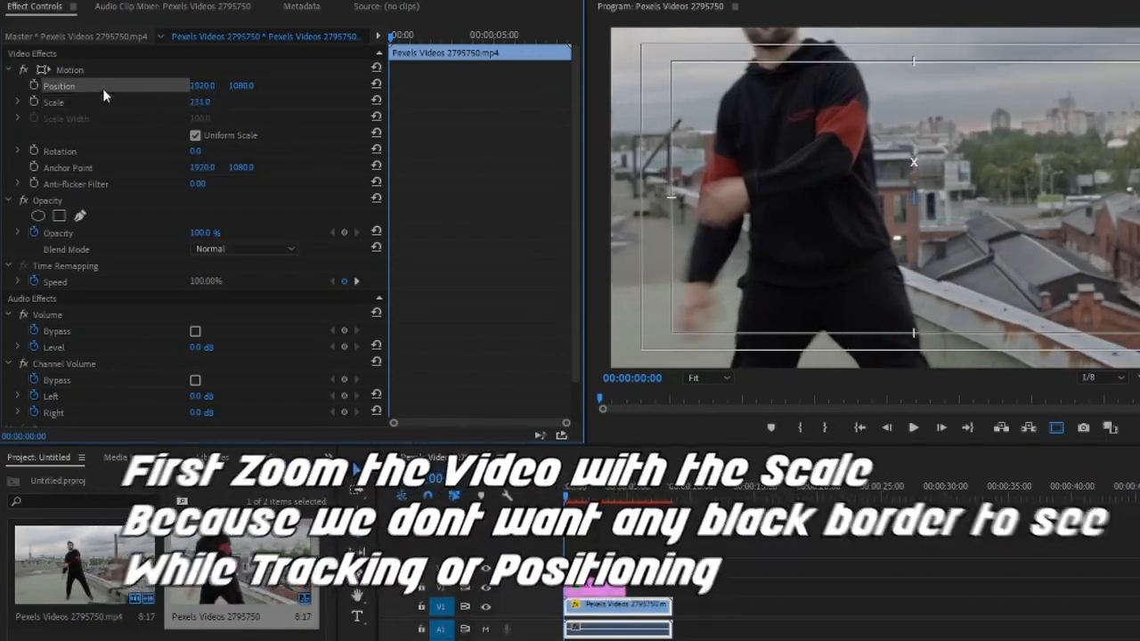
left_click_drag(1015, 238, 1110, 306)
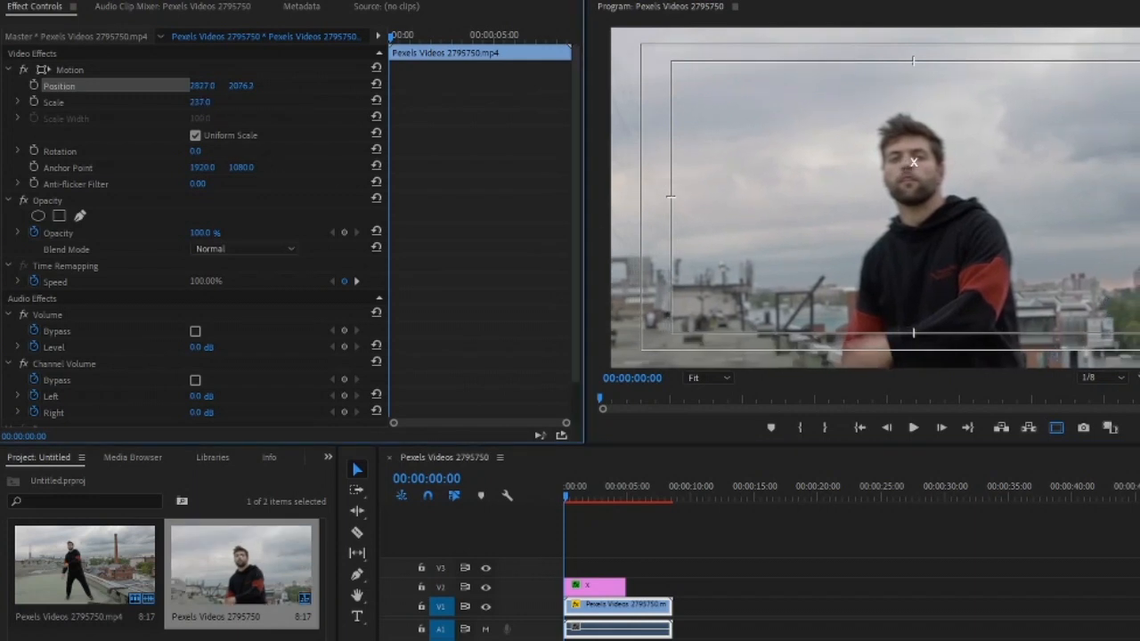
Enlarge the video clip to a scale of 300 and reposition it to about 3014, 2175
left_click_drag(200, 103, 236, 102)
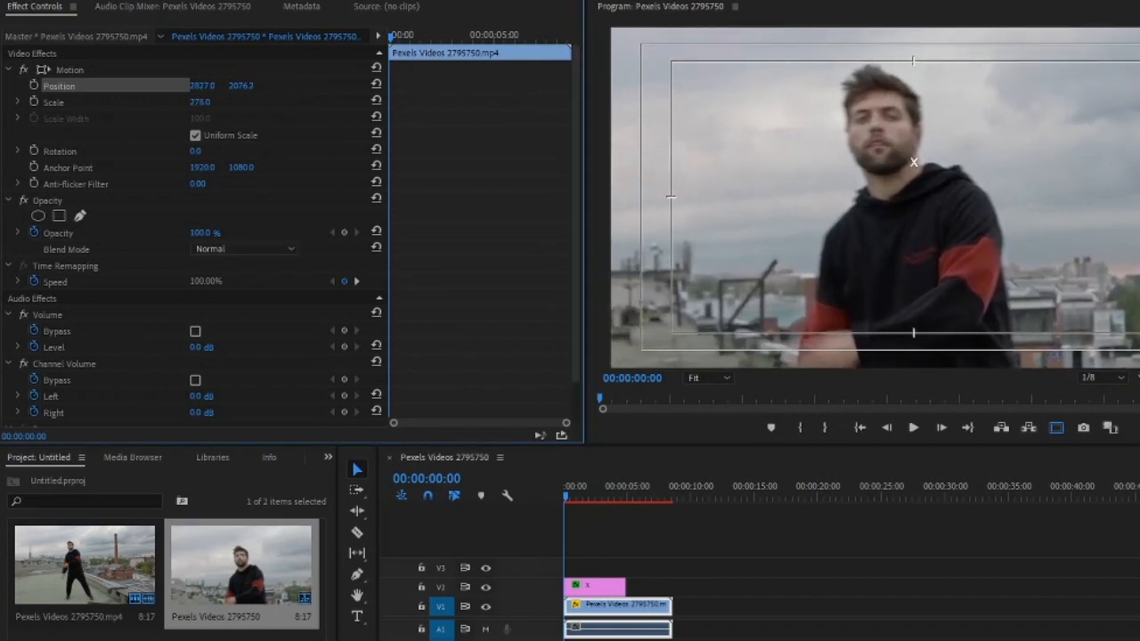
left_click_drag(979, 283, 1027, 281)
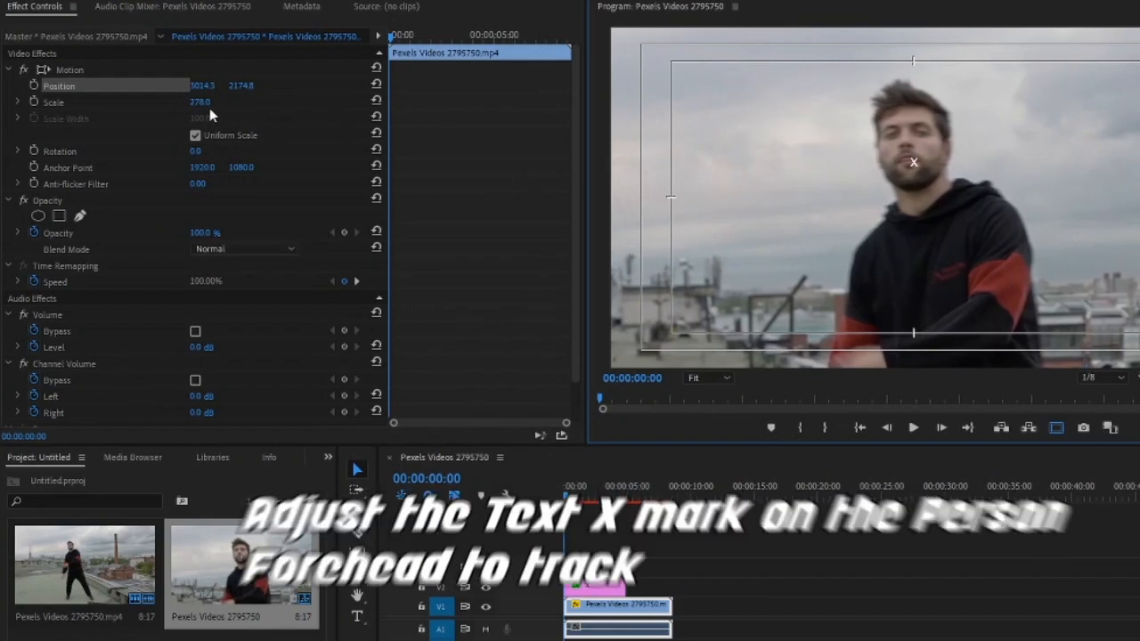
left_click_drag(204, 102, 213, 102)
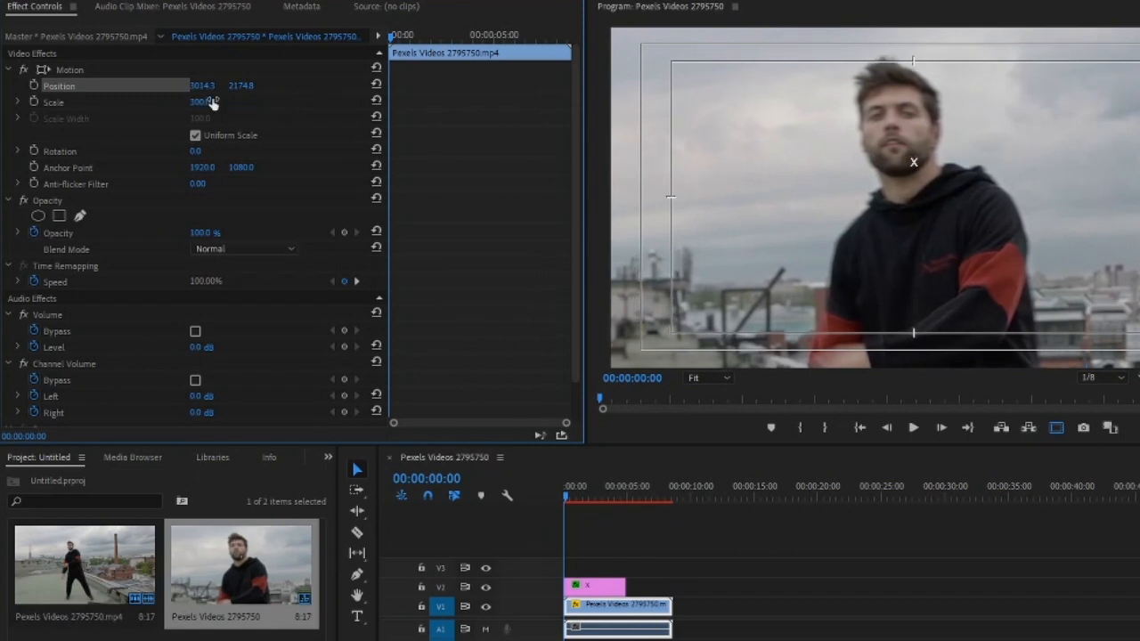
Move the x text layer up onto the man's forehead as a tracking mark
left_click(603, 590)
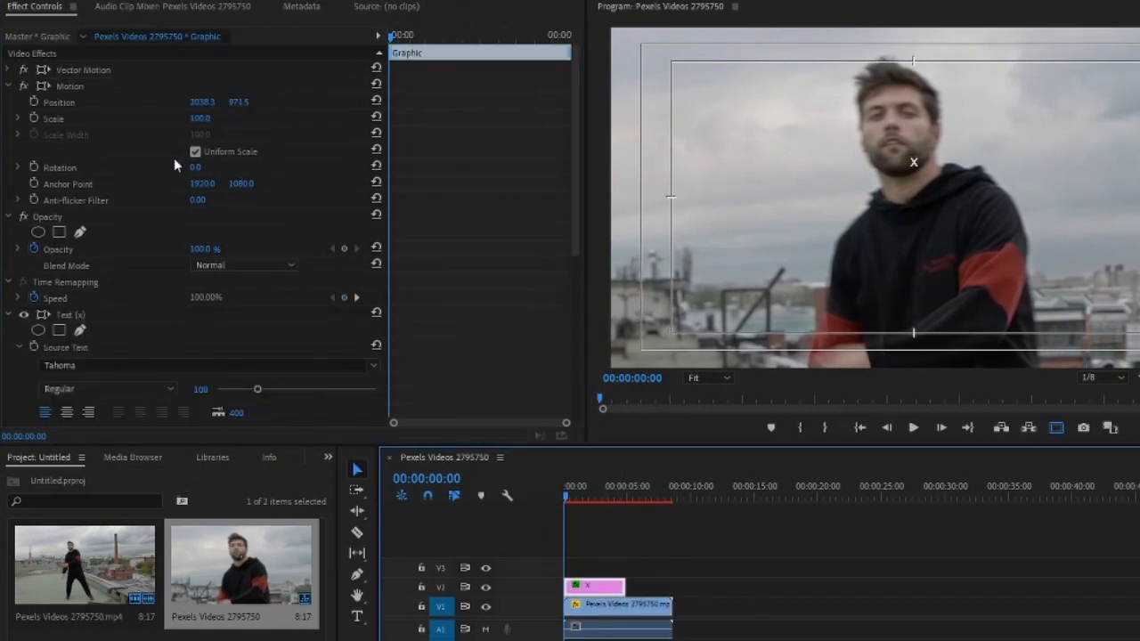
left_click(78, 105)
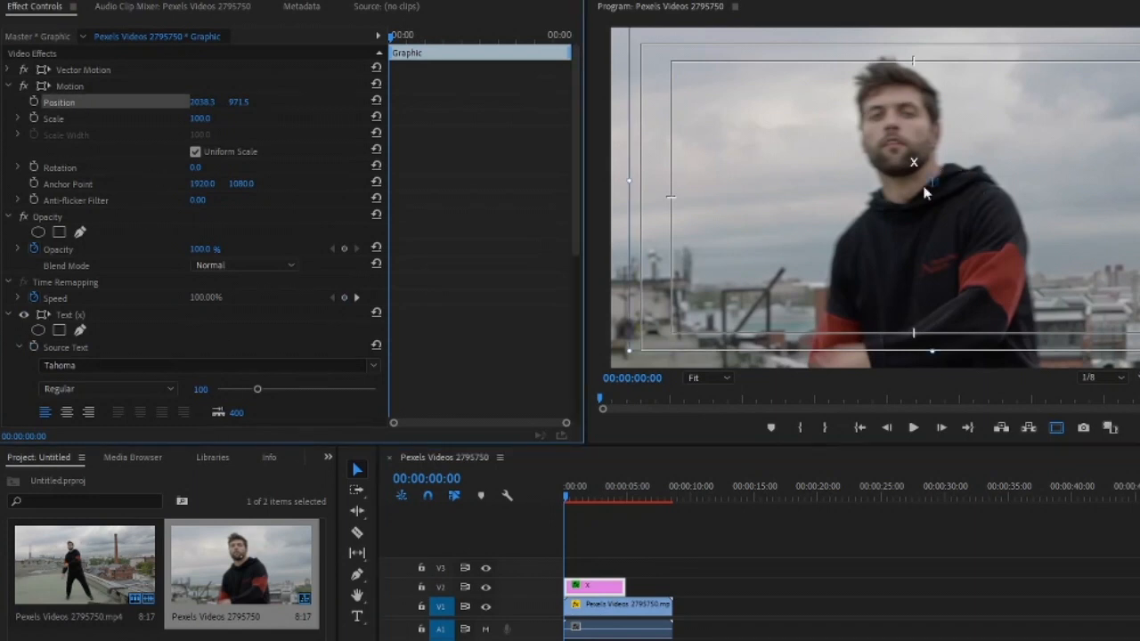
left_click_drag(1006, 173, 990, 168)
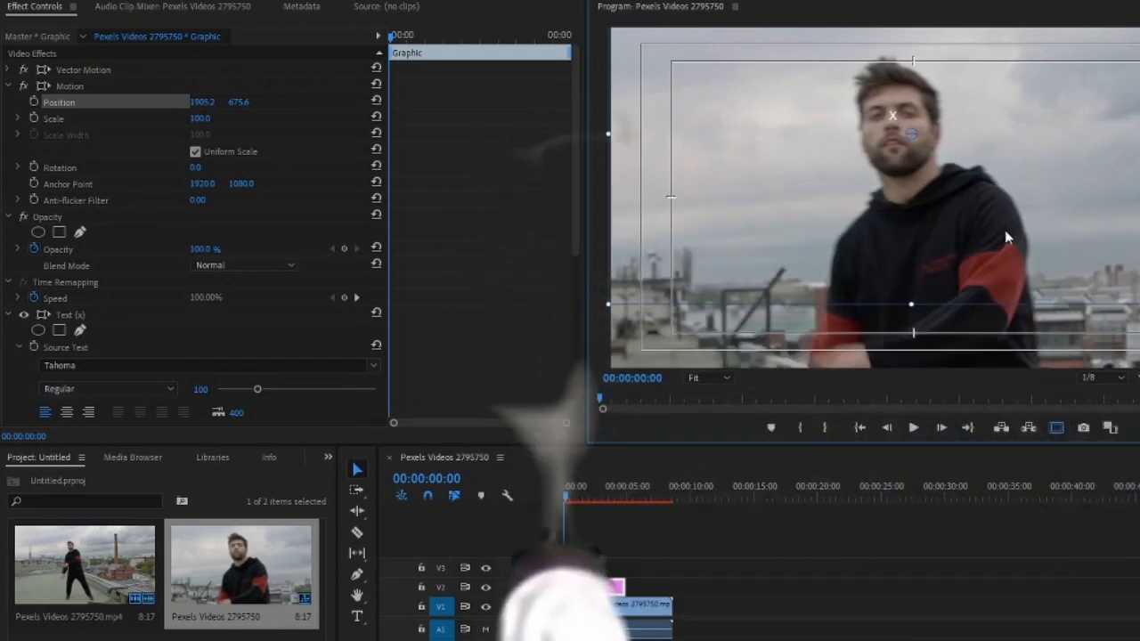
left_click_drag(1005, 229, 1002, 224)
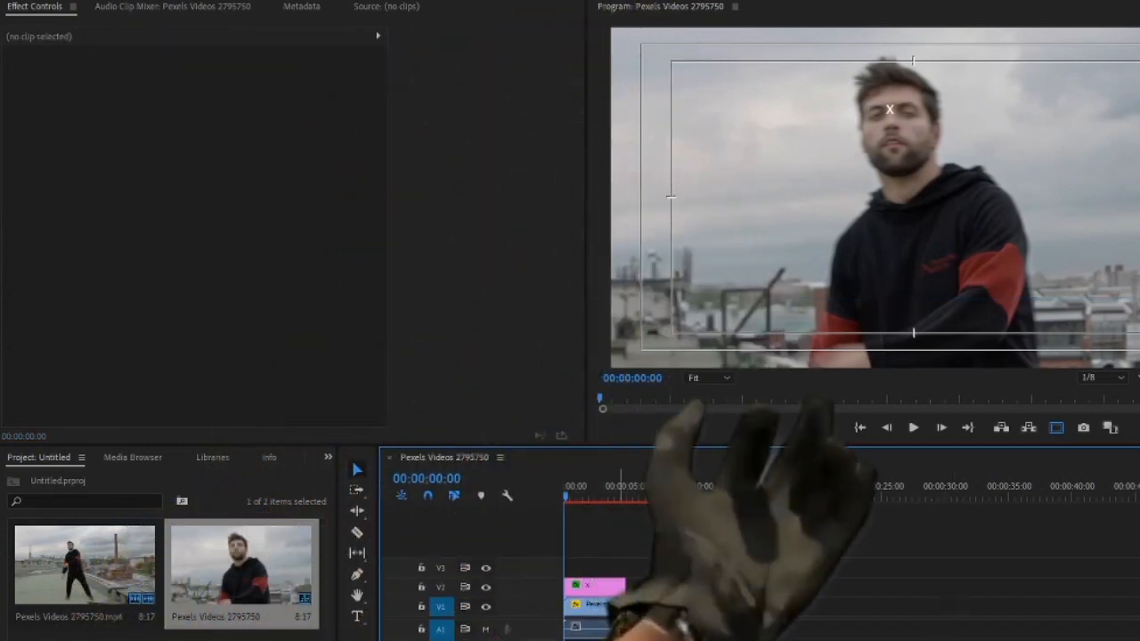
Search the effects for "transf" and apply the Distort Transform effect to the video clip
left_click(613, 622)
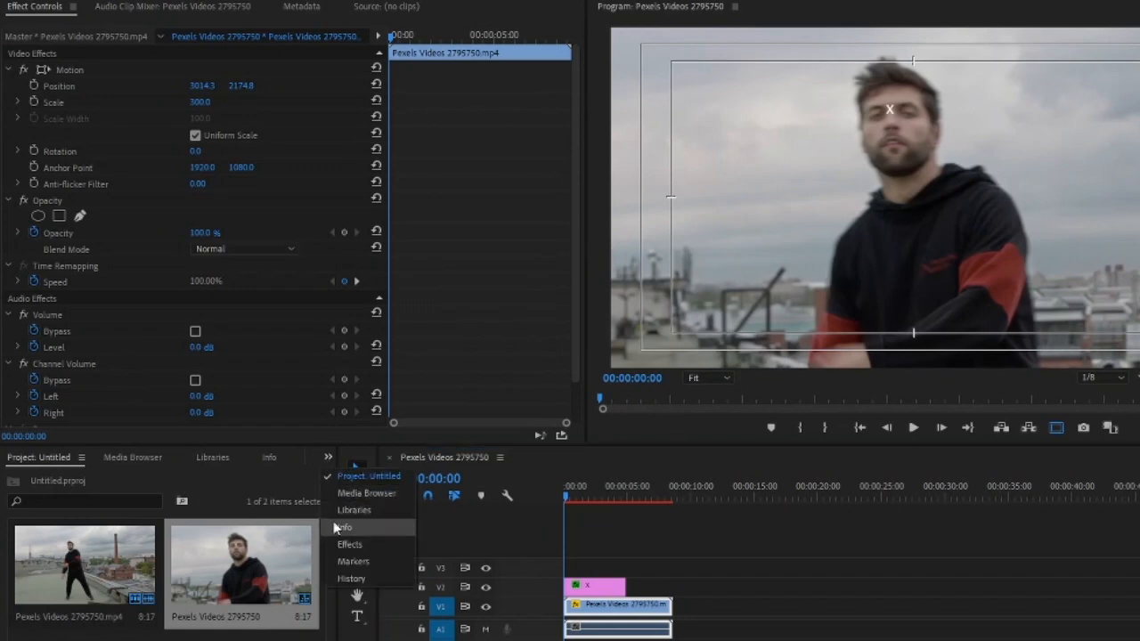
left_click(349, 545)
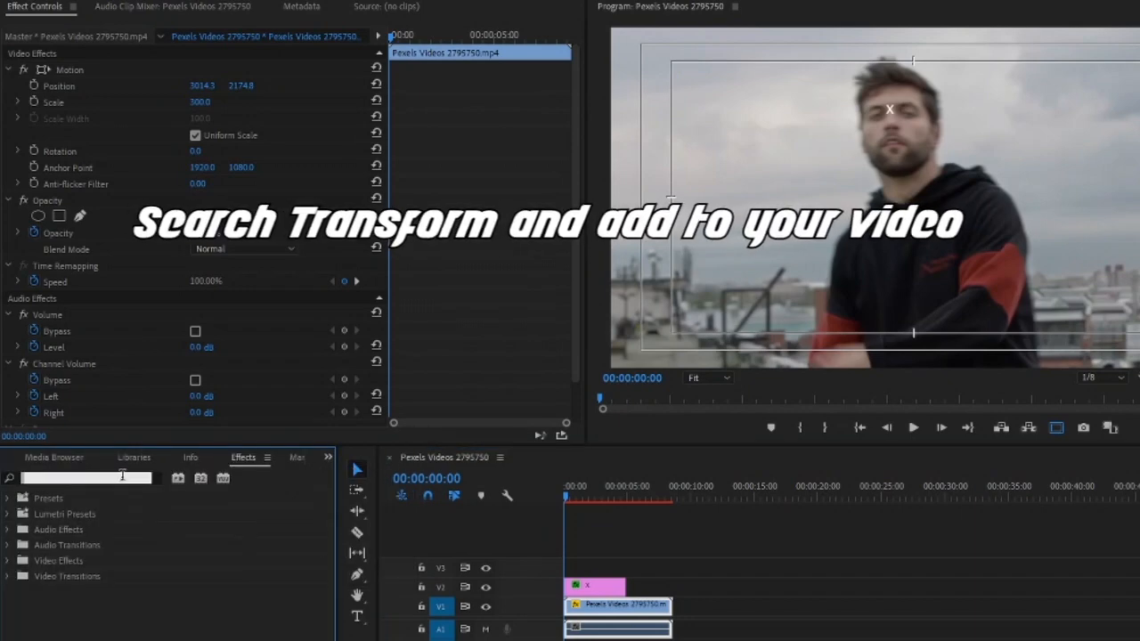
left_click(125, 476)
type("tra")
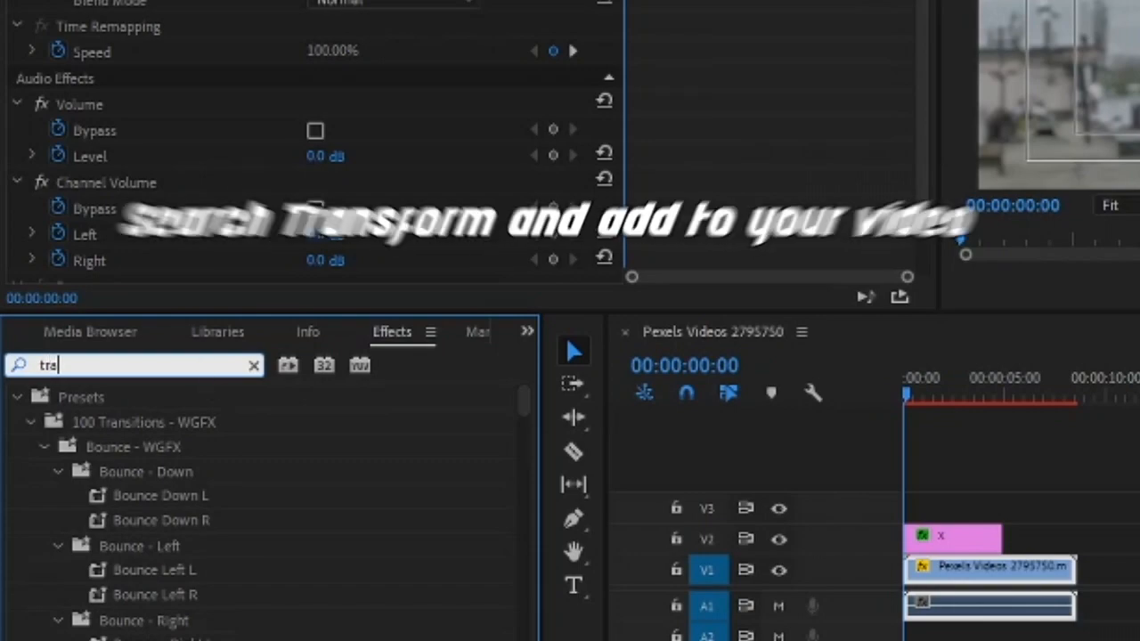
type("nsf")
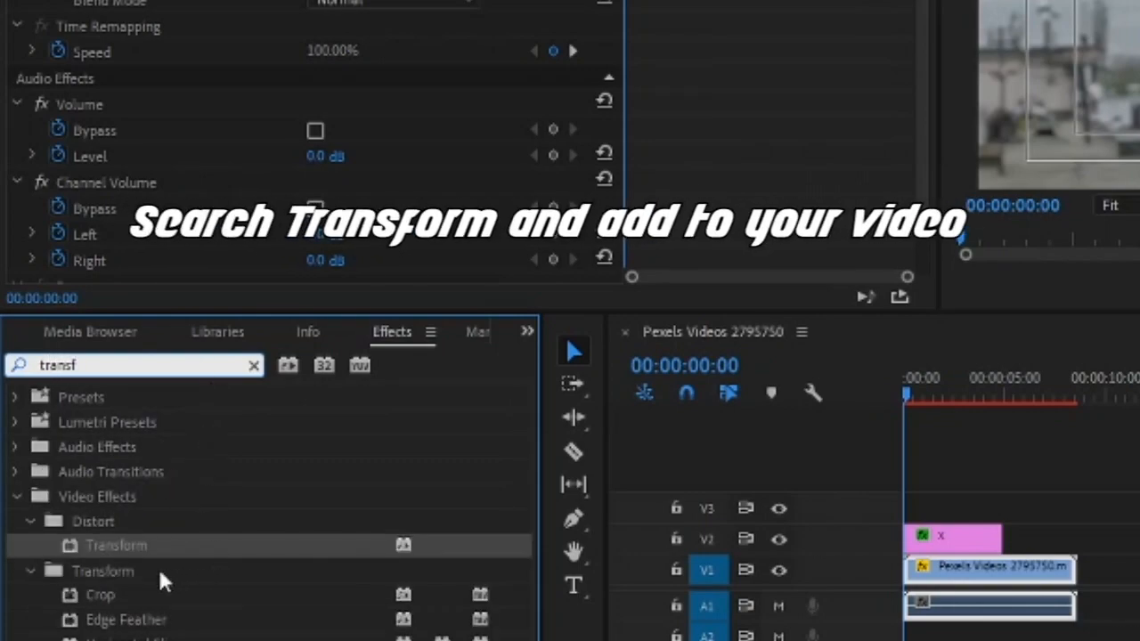
left_click_drag(149, 546, 983, 575)
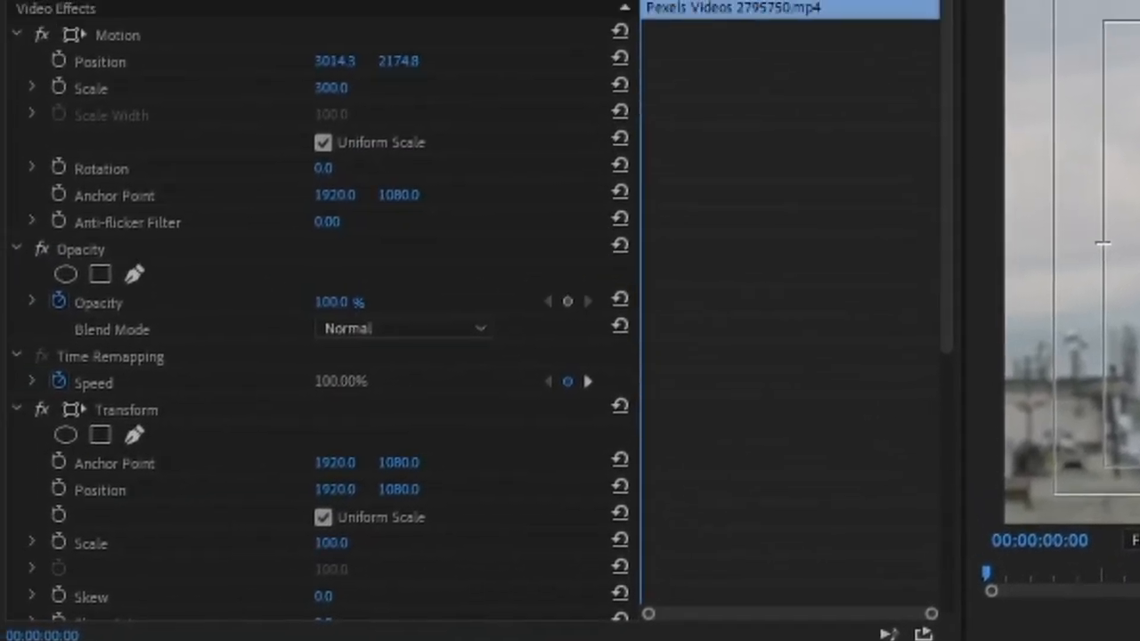
Start keyframing the Transform effect's Position at 00:00:00:00
scroll(175, 420, "down", 8)
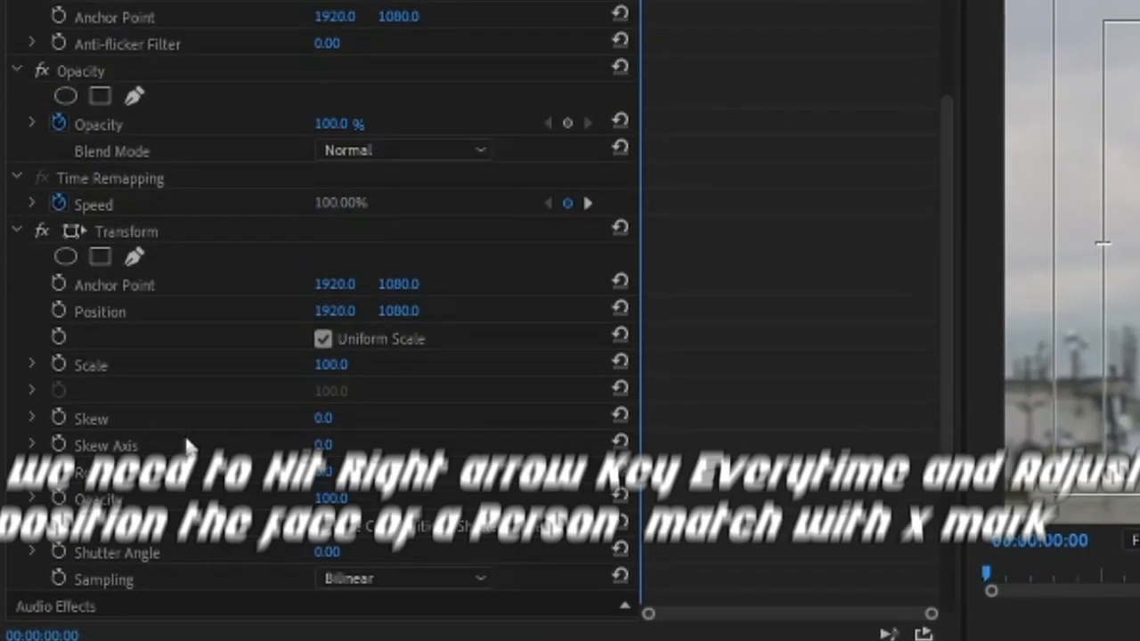
scroll(196, 445, "down", 3)
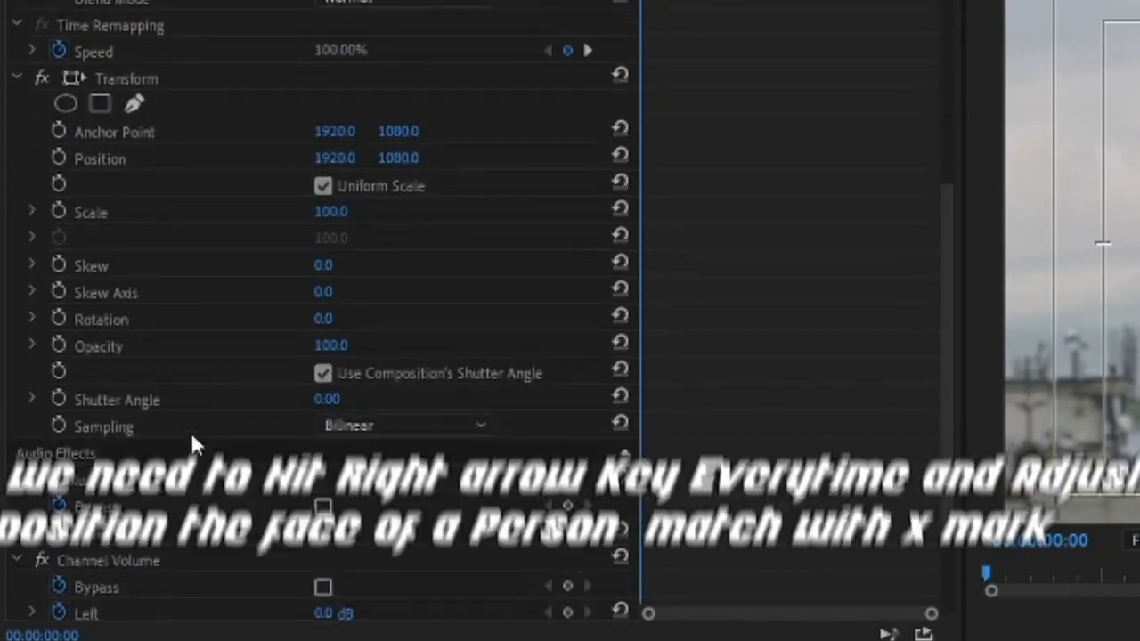
scroll(193, 443, "down", 2)
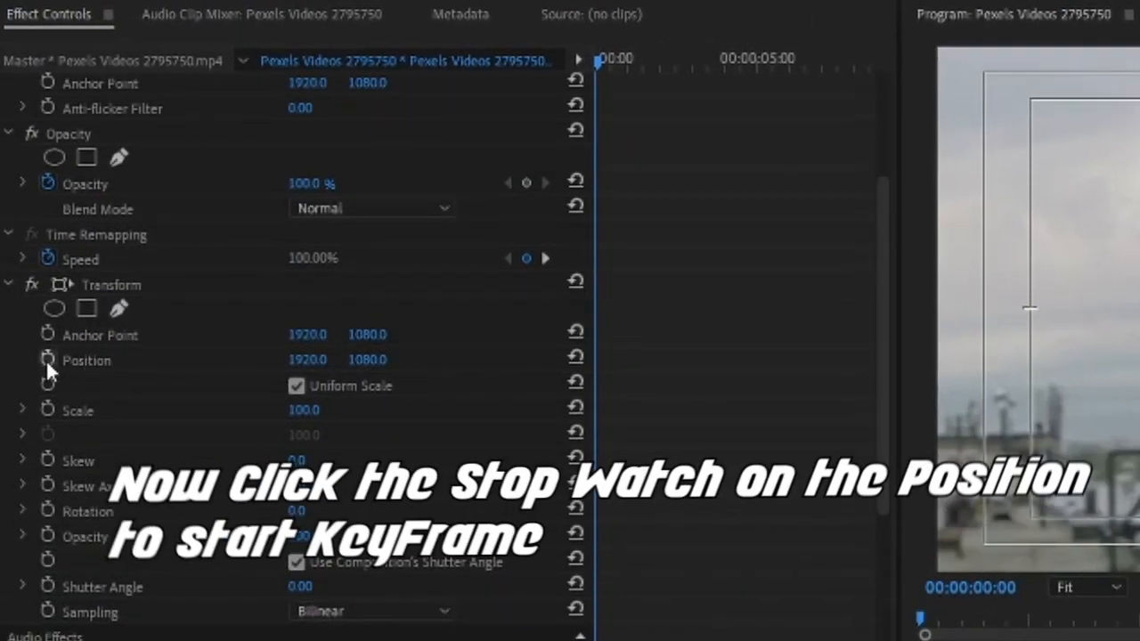
left_click(47, 359)
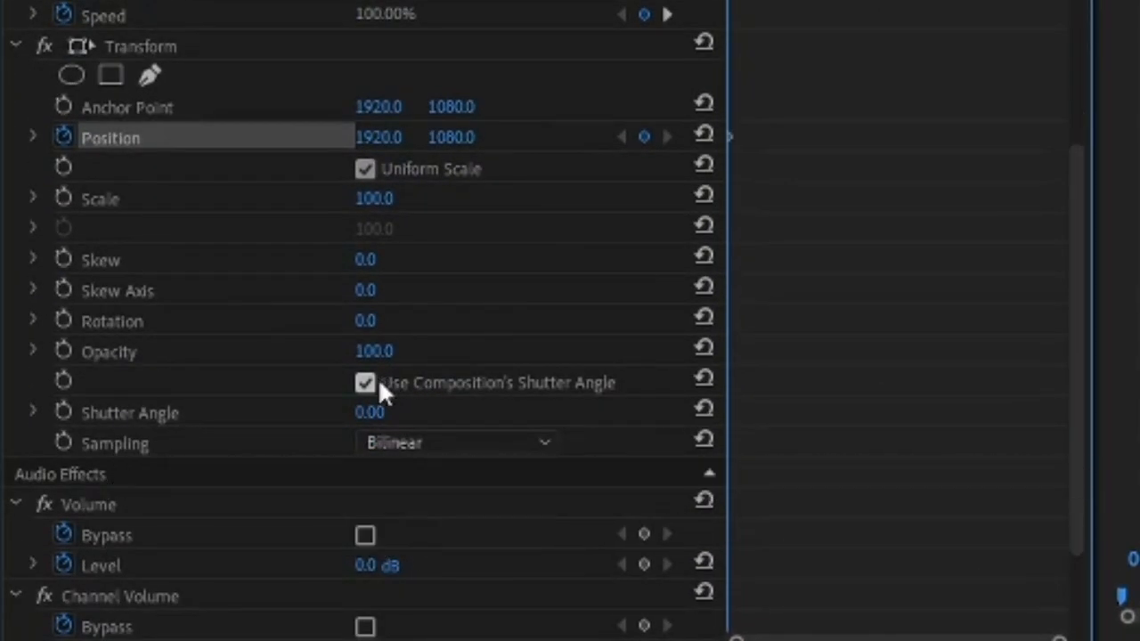
Disable Use Composition's Shutter Angle in the Transform effect and set its Shutter Angle to 300
left_click(383, 384)
key("BackSpace")
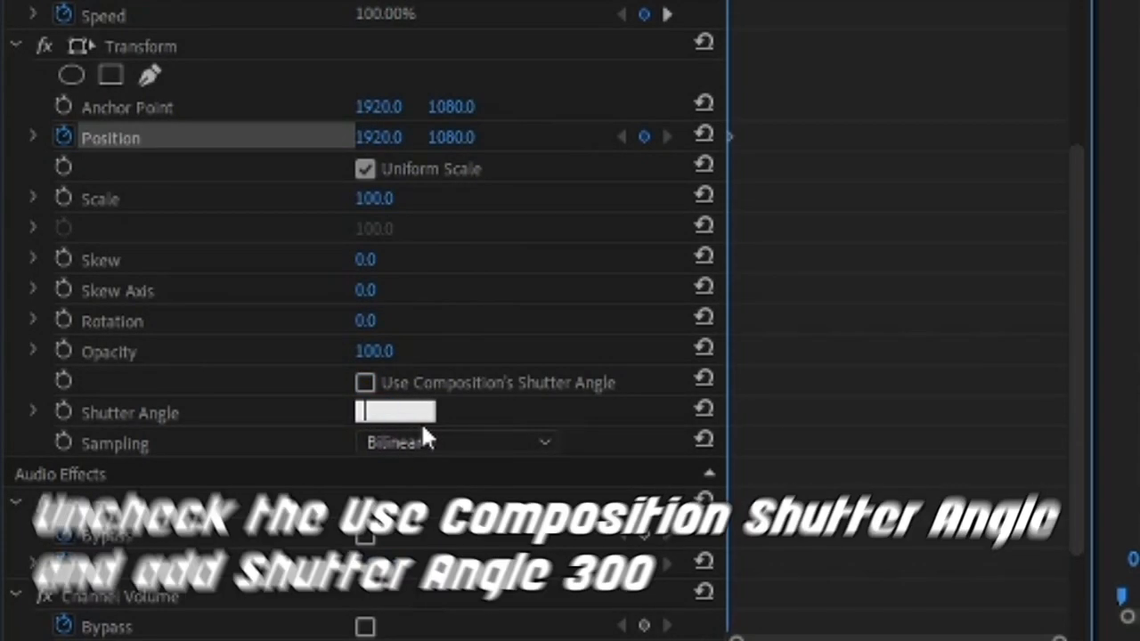
type("300")
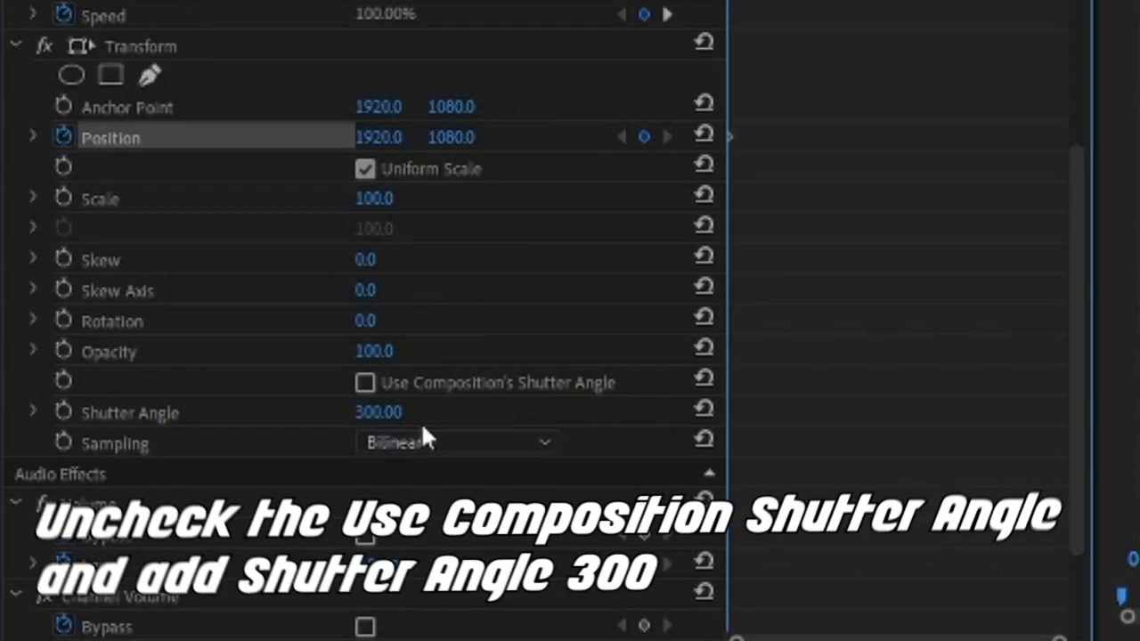
At 00:00:00:01, keyframe the Transform effect's Position at 1900, 1090 to bring the man's face back onto the x mark
scroll(422, 431, "up", 3)
scroll(415, 343, "up", 1)
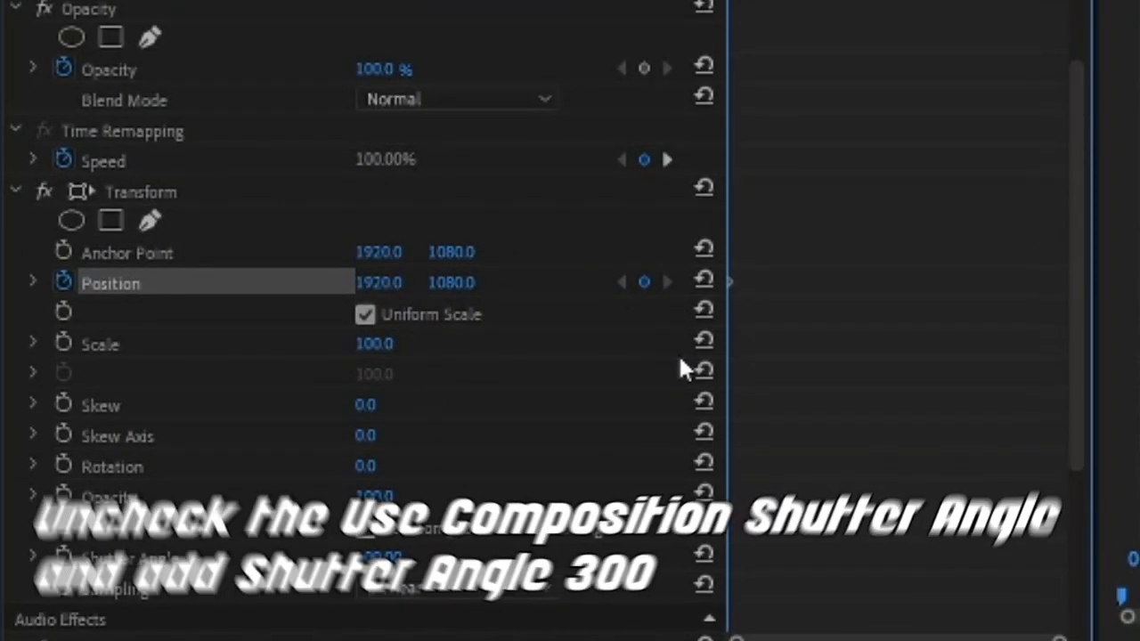
key("Right")
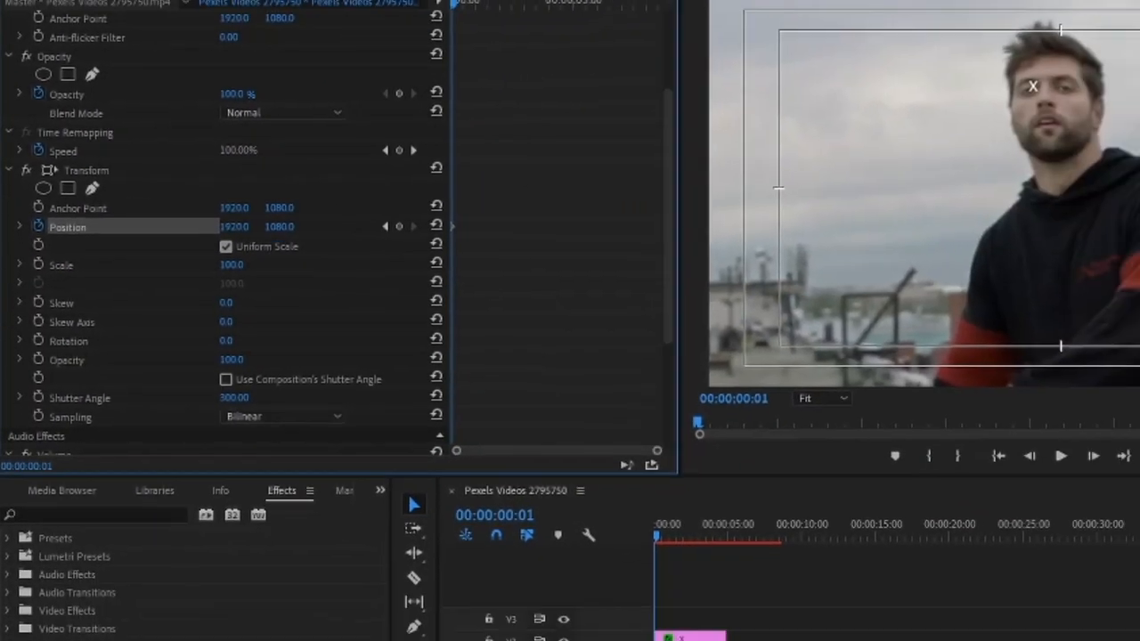
left_click(236, 226)
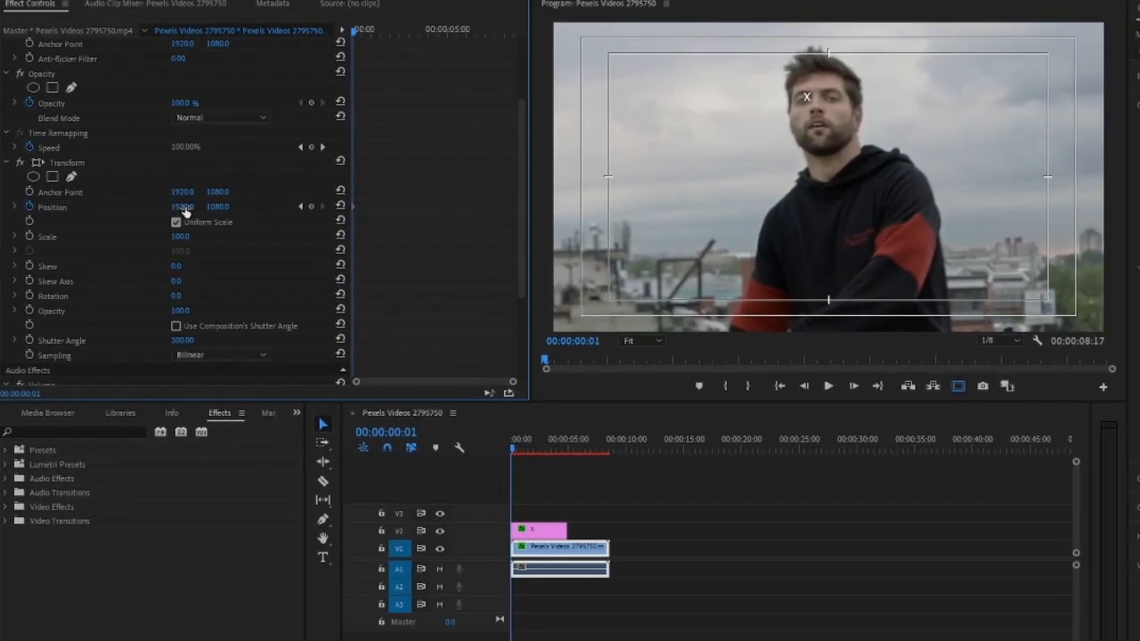
left_click_drag(181, 207, 225, 207)
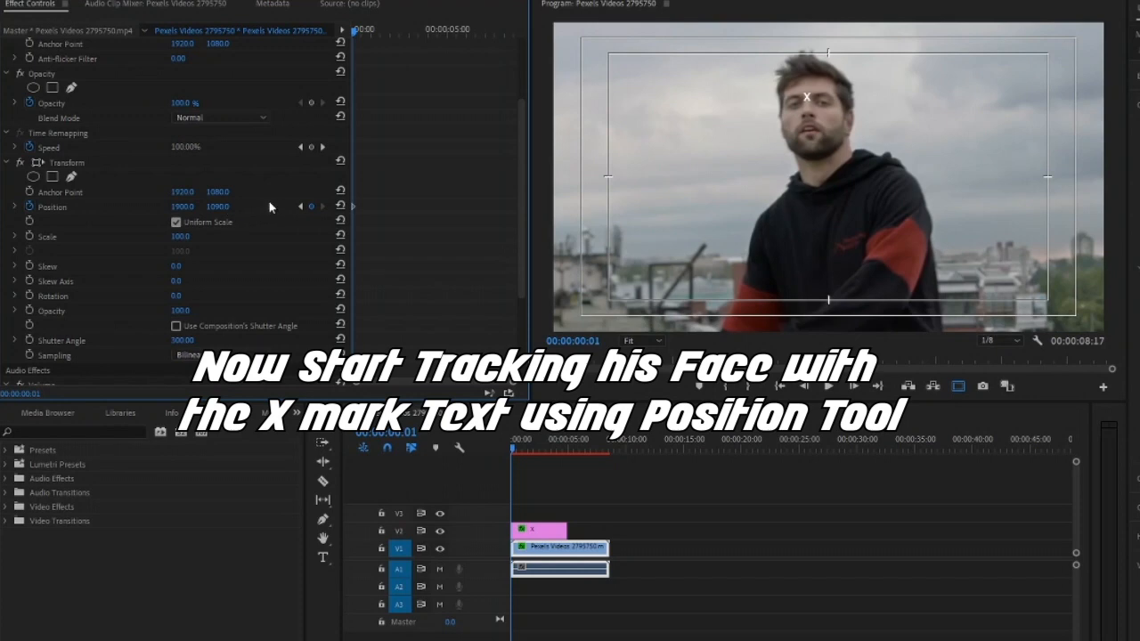
At 00:00:00:04, keyframe the Transform Position at about 1918, 1072 so the forehead lines up with the x mark
key("Right")
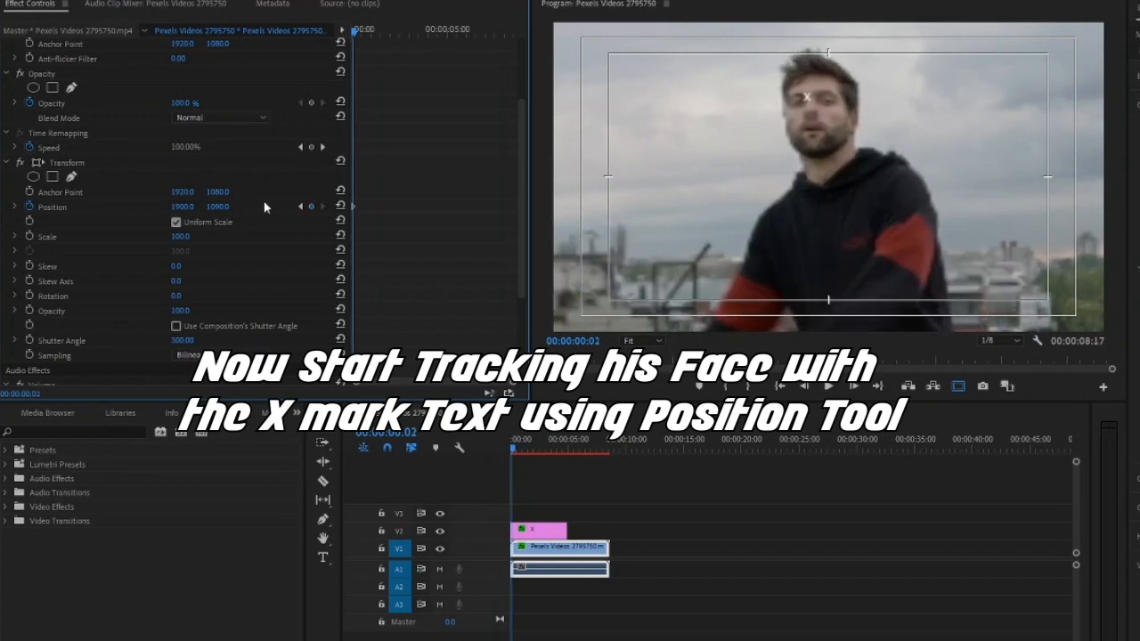
key("Right")
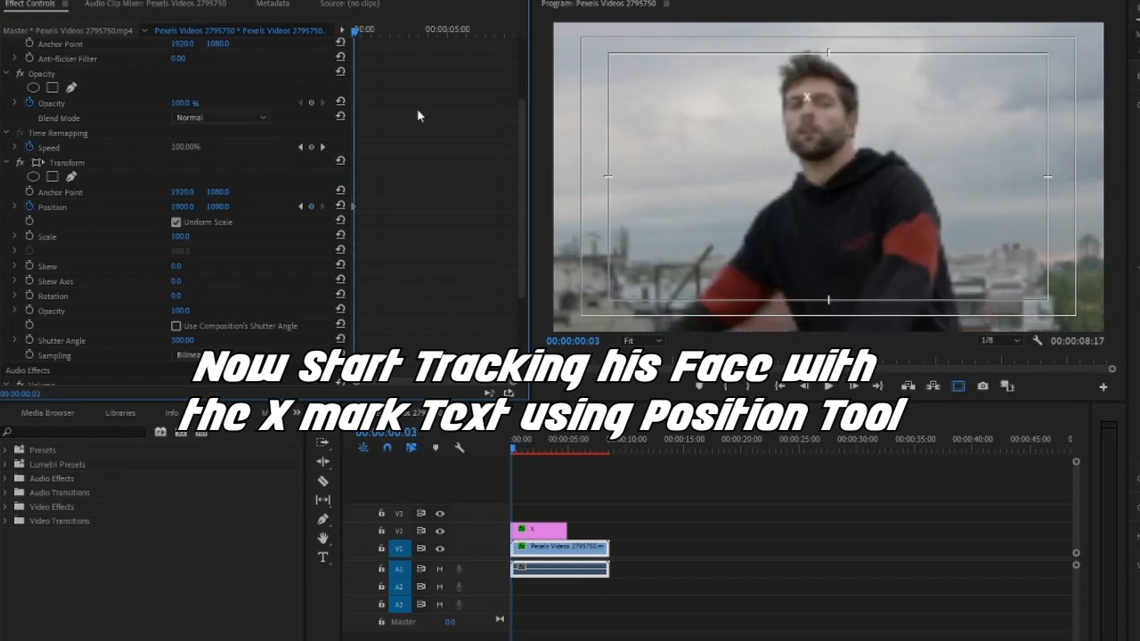
key("Right")
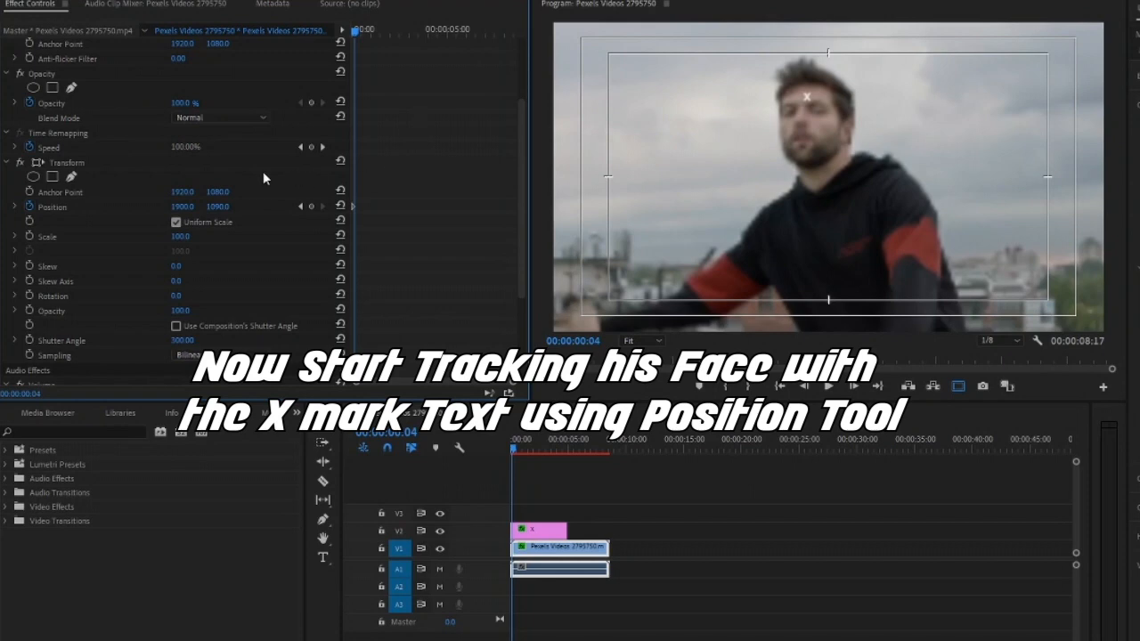
left_click_drag(184, 212, 169, 212)
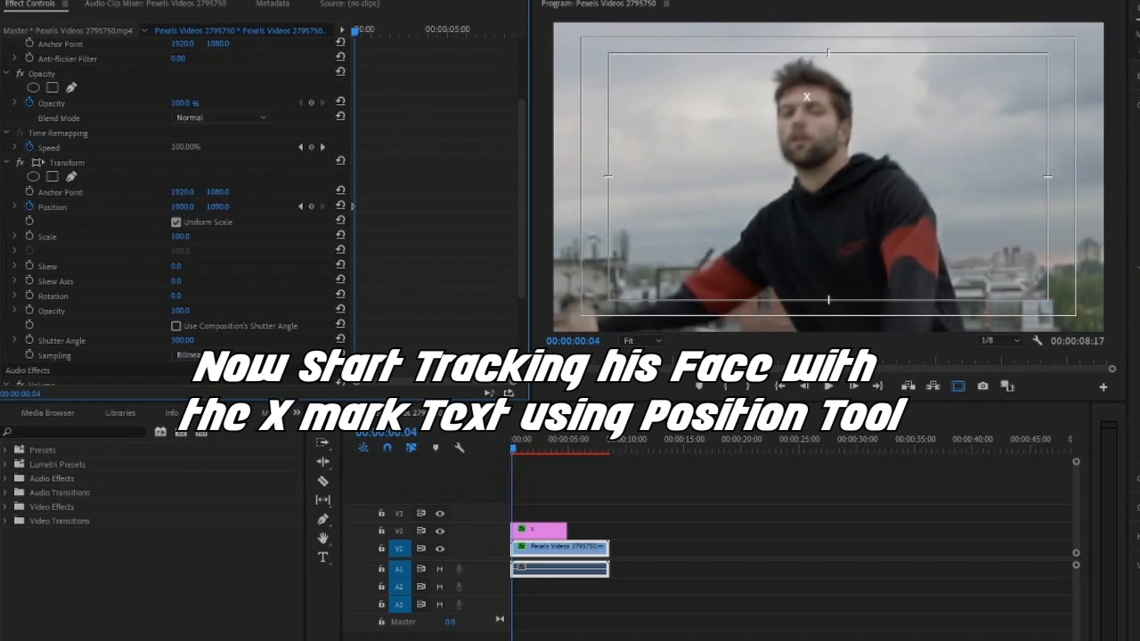
left_click_drag(181, 207, 215, 206)
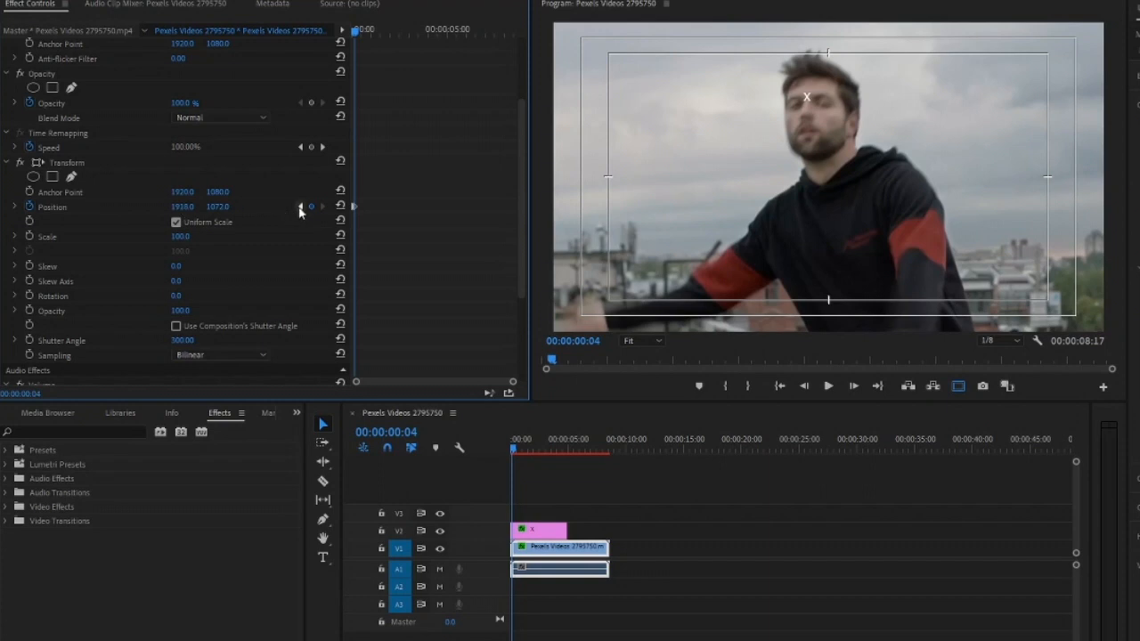
At 00:00:00:05, keyframe the Transform Position with X at 1937 and adjust Y to realign the face with the x mark
key("Right")
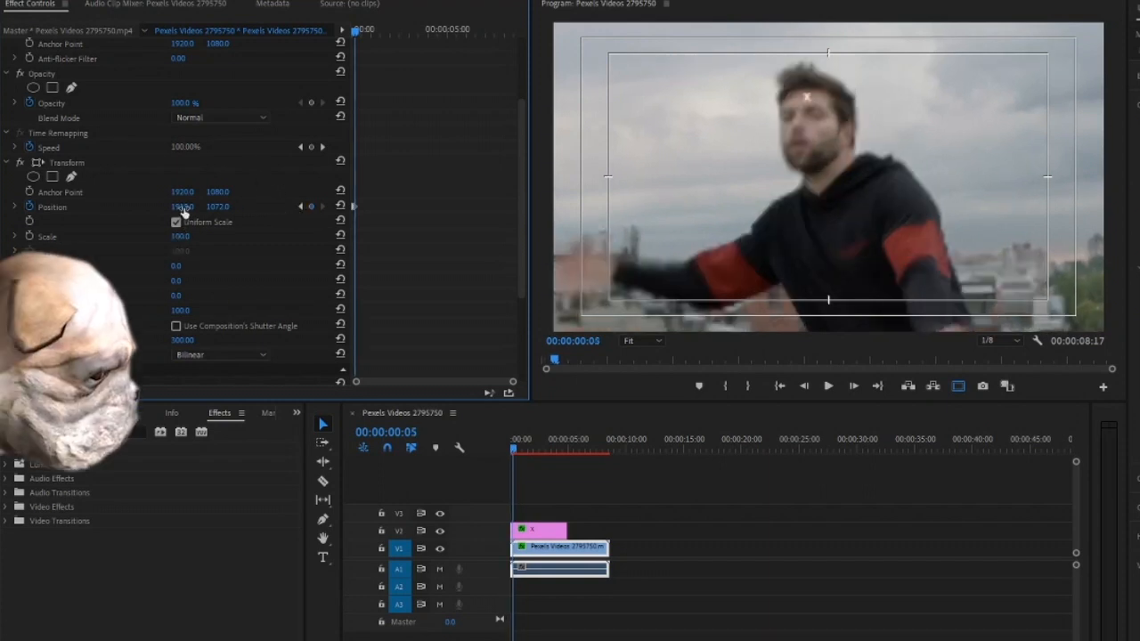
mouse_move(185, 212)
left_mouse_down()
mouse_move(214, 210)
mouse_move(199, 210)
left_mouse_up()
key("Right")
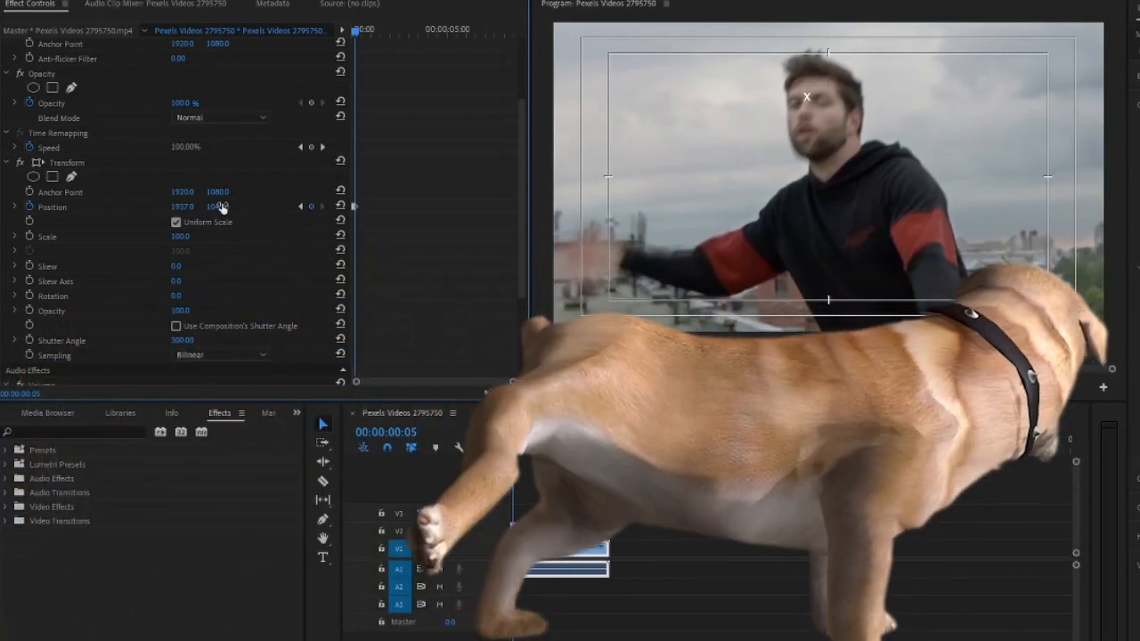
left_click(223, 207)
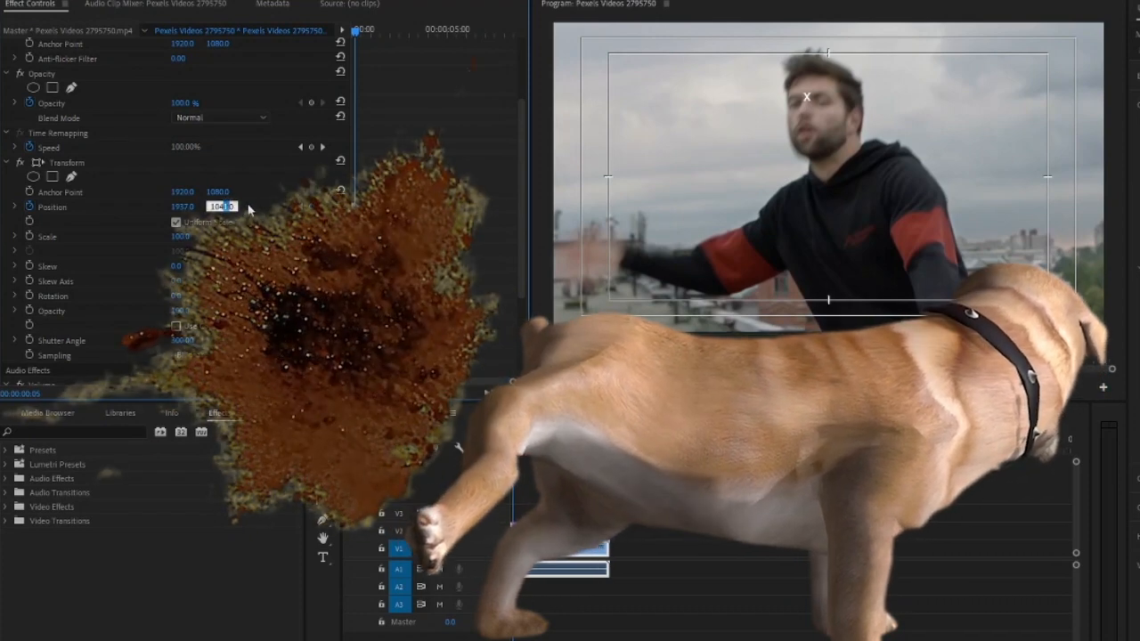
left_click(250, 209)
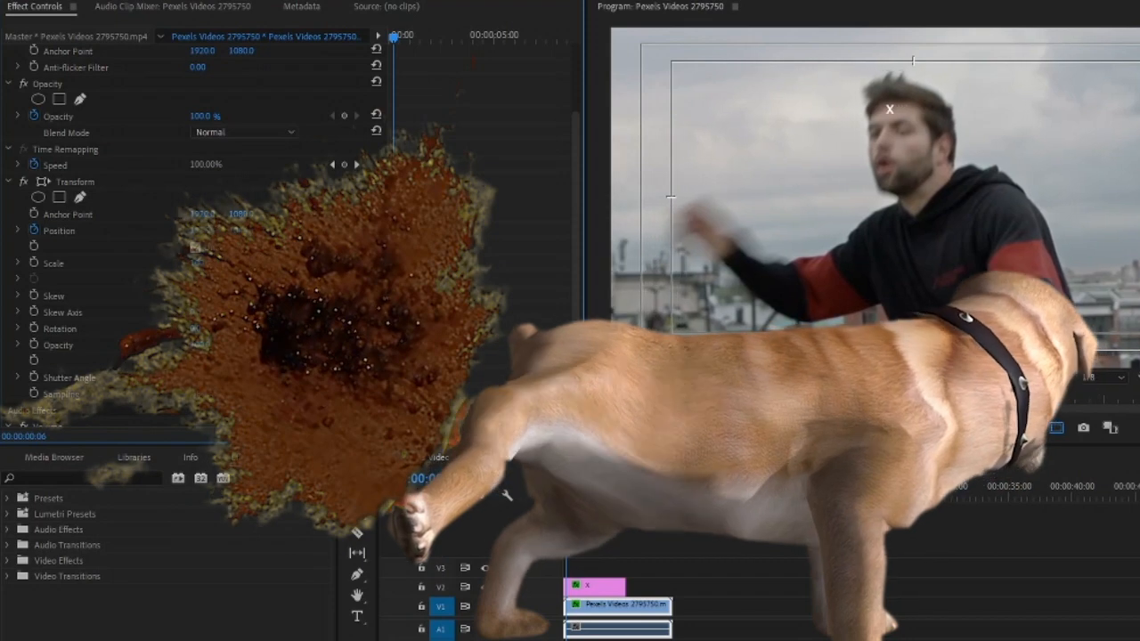
Keyframe the Transform Position from 00:00:00:06 through 00:00:00:18 to hold the face on the x mark, ending at about 1627, 946
key("Right")
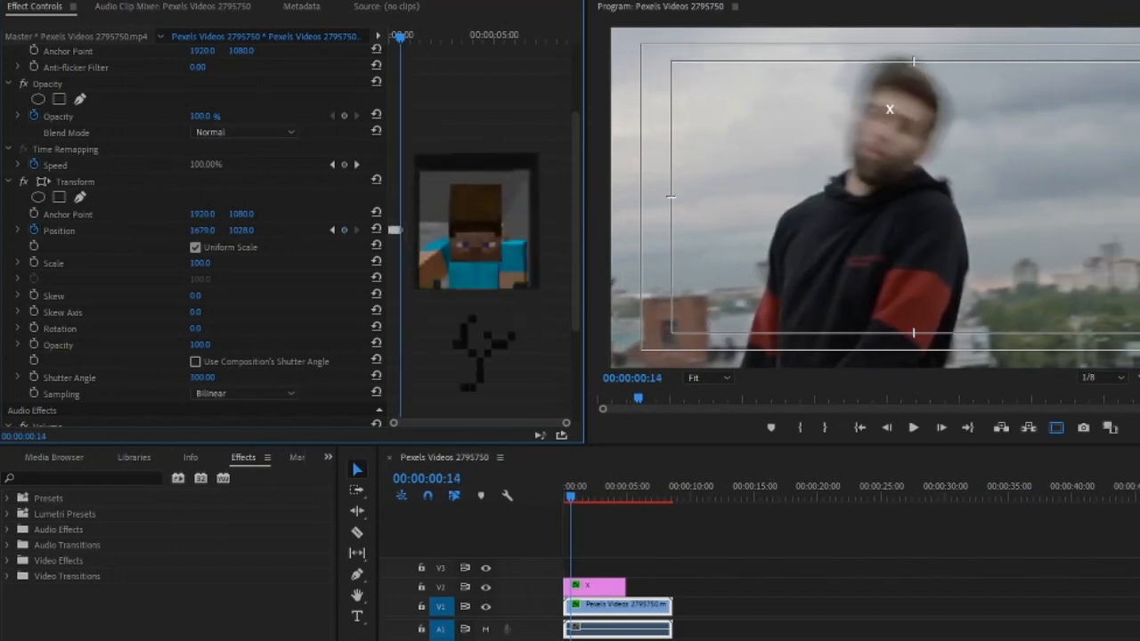
key("Right")
left_click_drag(203, 232, 132, 231)
mouse_move(241, 233)
left_mouse_down()
mouse_move(182, 232)
mouse_move(220, 232)
left_mouse_up()
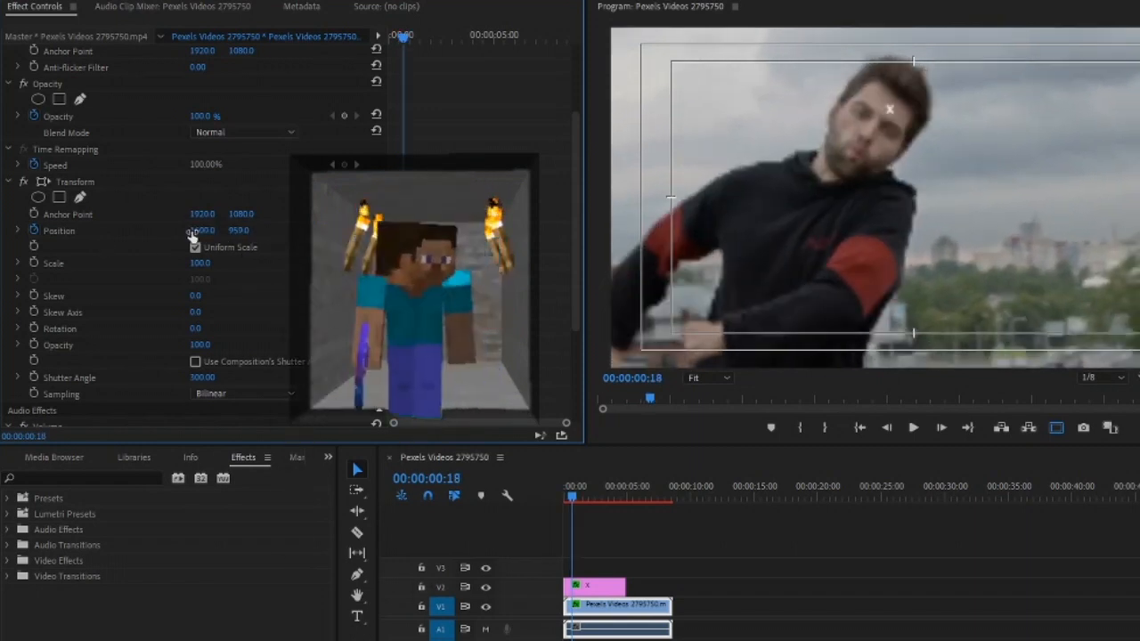
left_click_drag(191, 234, 220, 231)
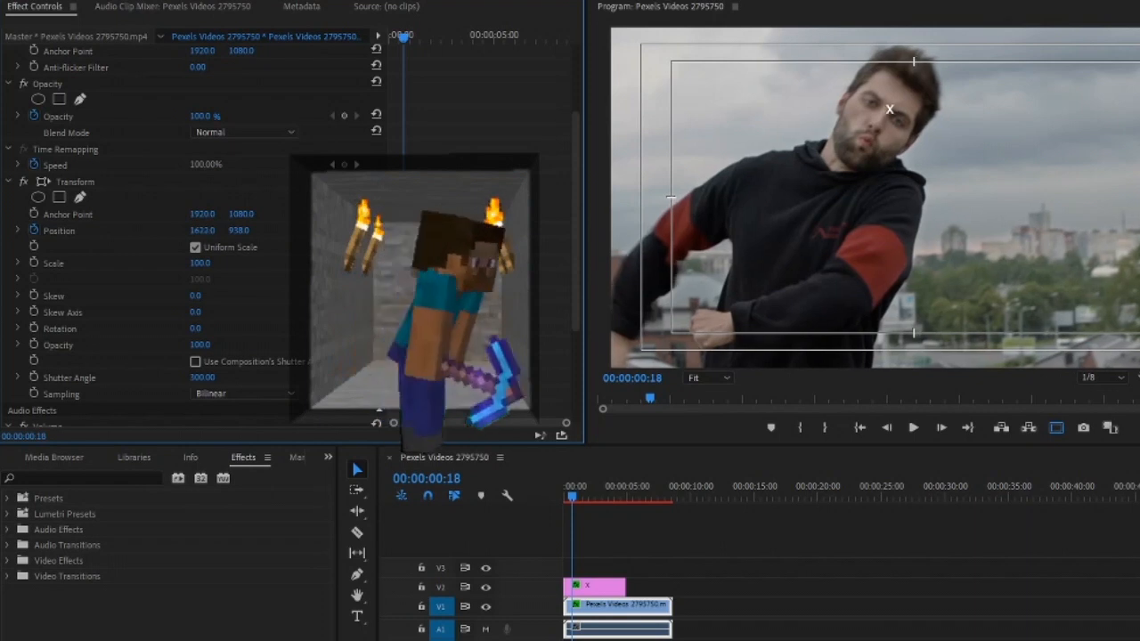
mouse_move(211, 231)
left_mouse_down()
mouse_move(233, 232)
mouse_move(201, 231)
left_mouse_up()
Continue keyframing the Transform Position frame by frame up to 00:00:01:03, ending at 1710, 887 with the face on the x mark
key("Right")
left_click(246, 233)
left_click(166, 229)
key("Right")
key("Right")
left_click_drag(241, 232, 206, 231)
key("Right")
key("Right")
mouse_move(241, 231)
left_mouse_down()
mouse_move(215, 232)
mouse_move(250, 233)
mouse_move(229, 232)
left_mouse_up()
key("Right")
key("Right")
key("Right")
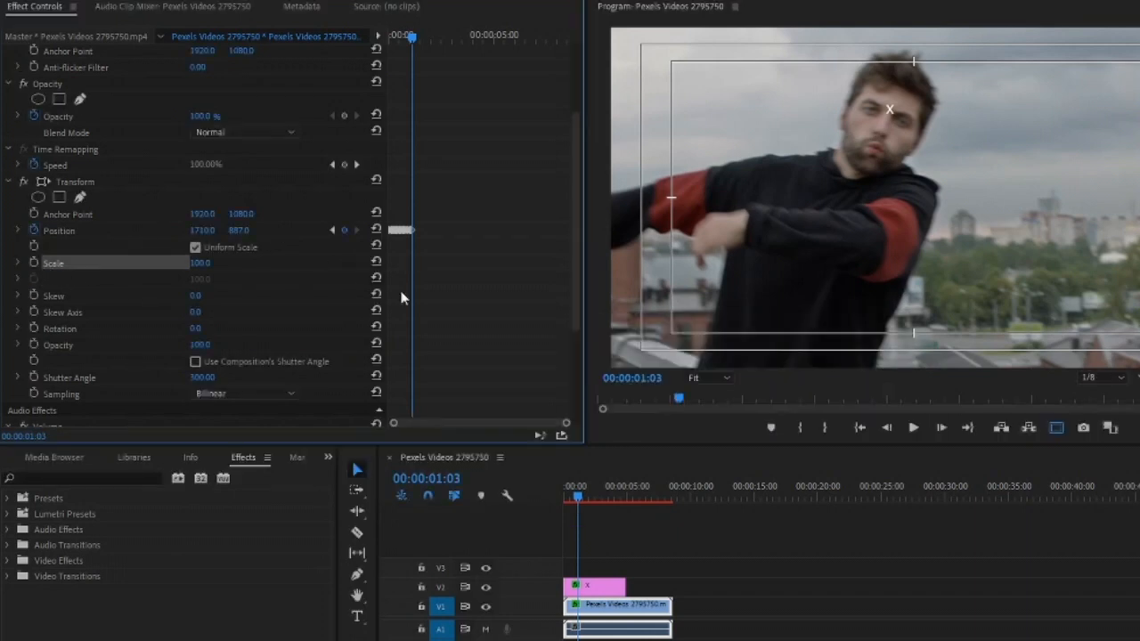
Keyframe the Transform Position on each frame from 00:00:01:04 to 00:00:01:06, reaching 1820, 918 to keep the face aligned
left_click(110, 235)
key("Right")
key("Right")
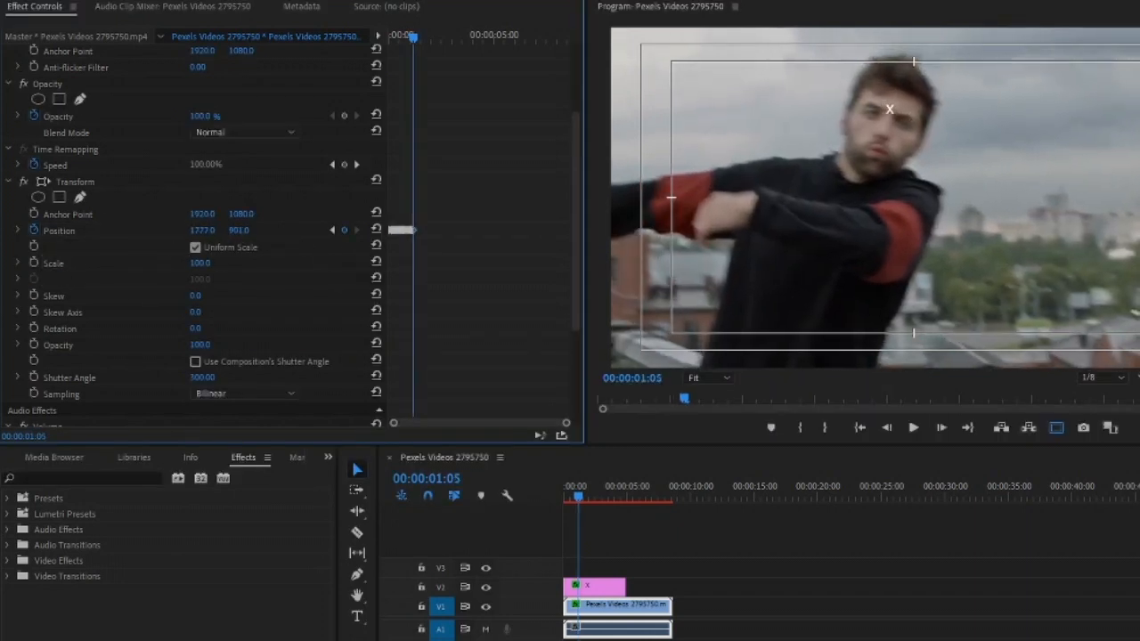
key("Right")
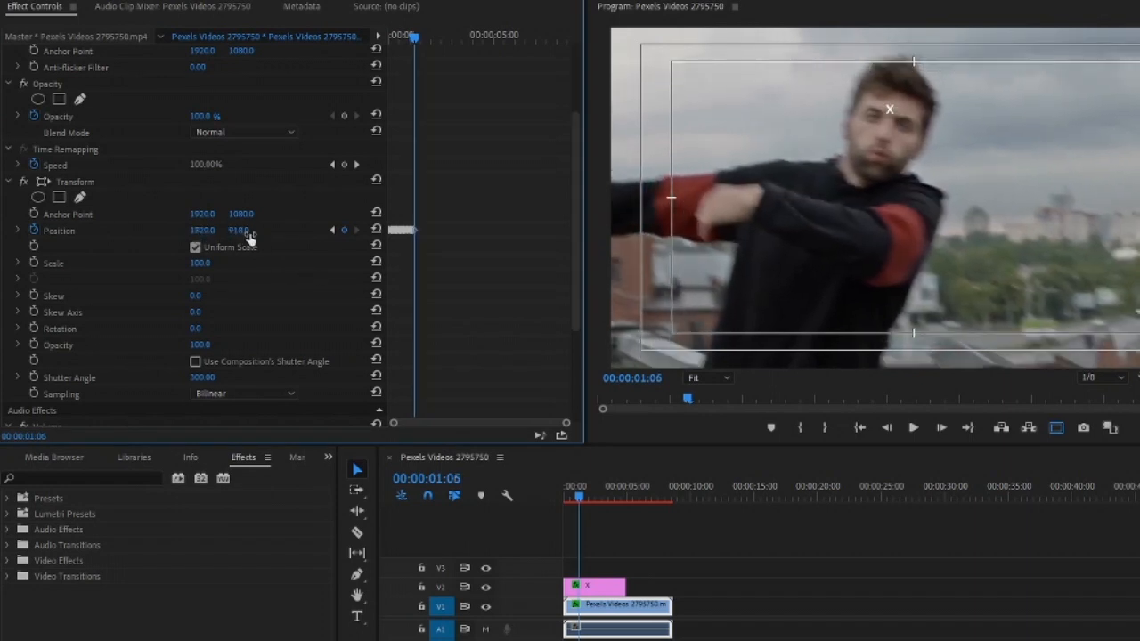
Track the face with Transform Position keyframes from 00:00:01:07 to 00:00:01:10, using 1916, 946 at 01:08, 1966, 950 at 01:09 and 2034, 964 at 01:10
key("Right")
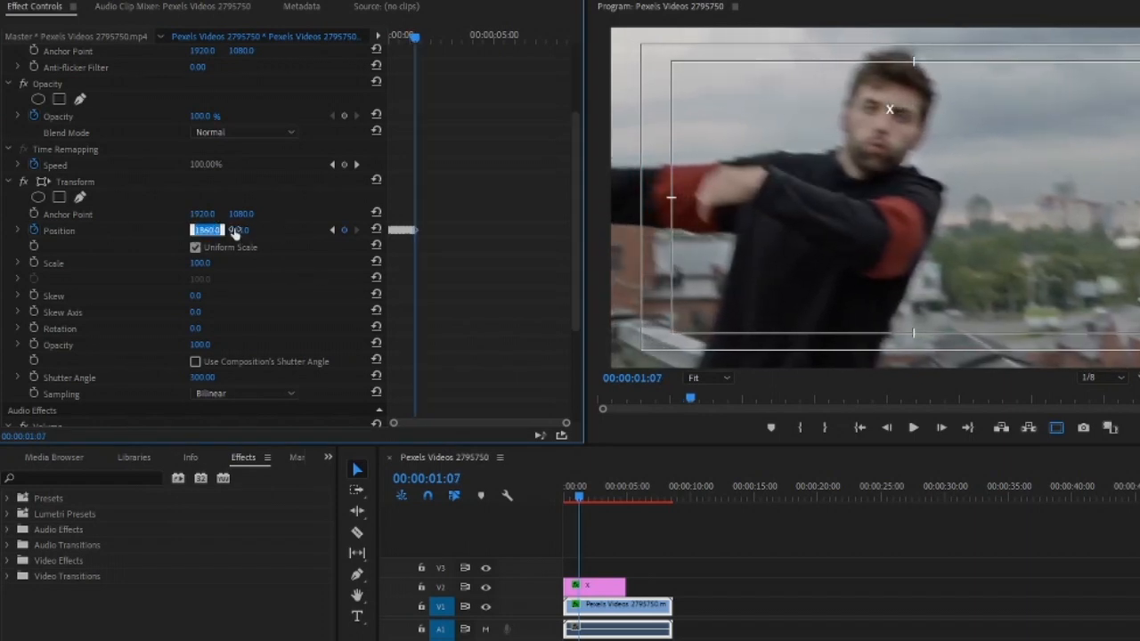
key("Right")
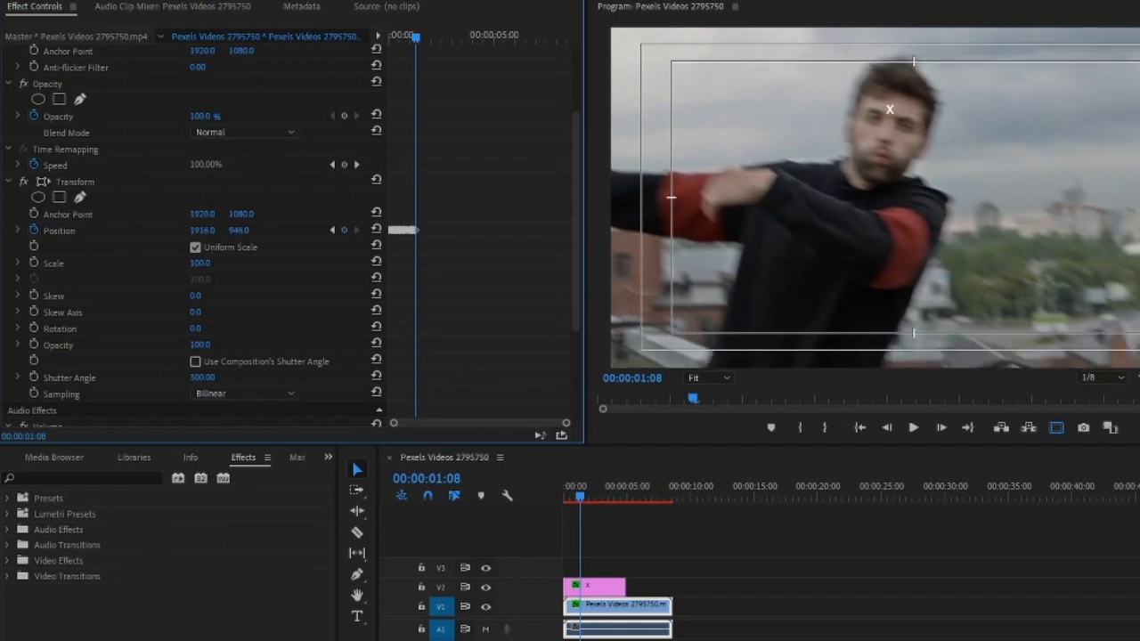
key("Right")
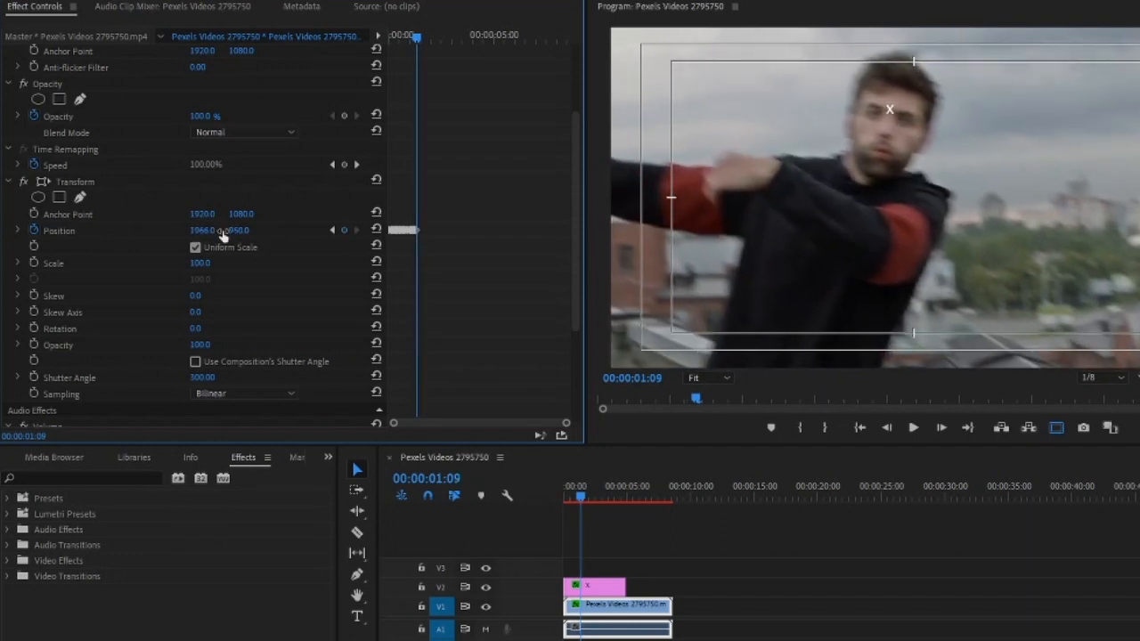
key("Right")
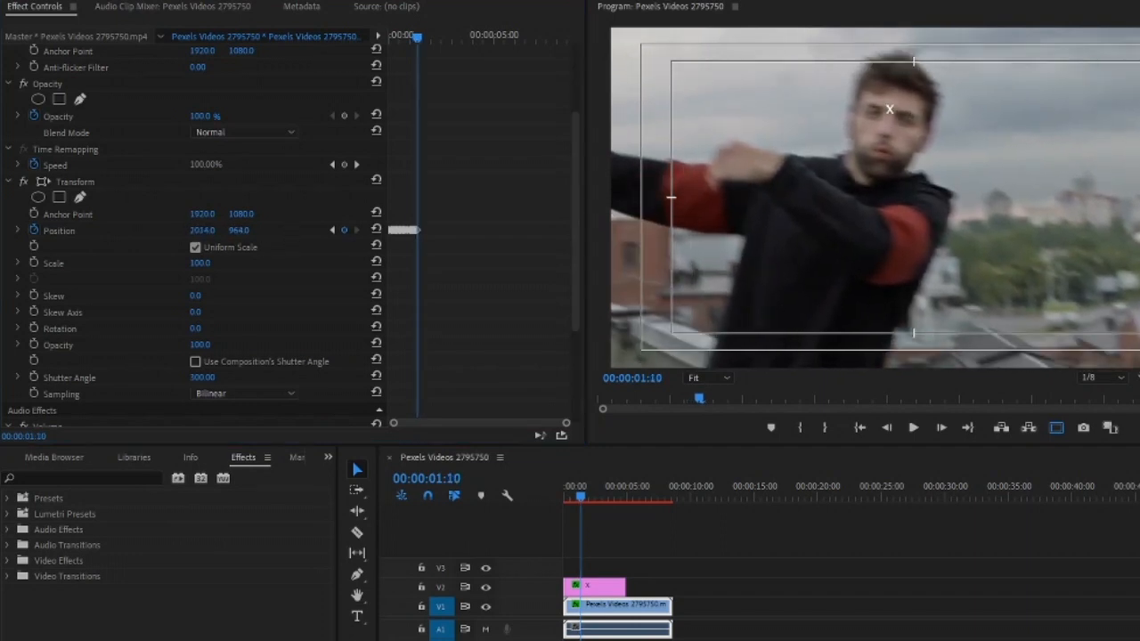